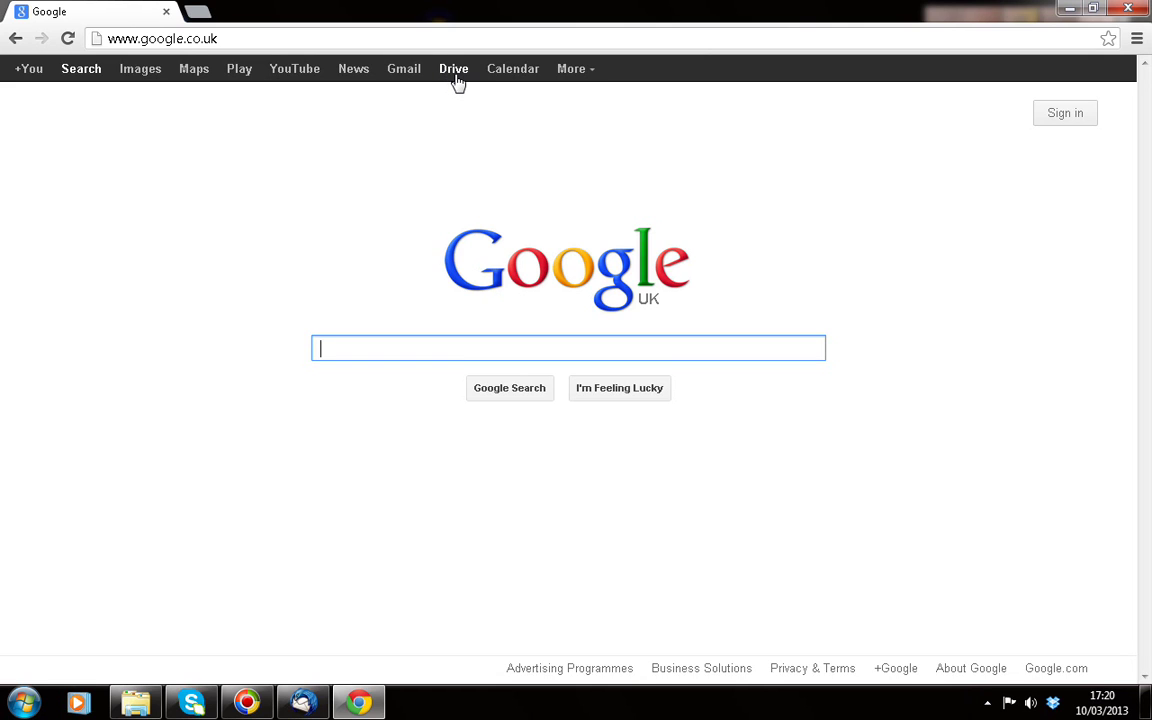
# Go from the Google UK homepage to Google Drive
pyautogui.click(452, 72)
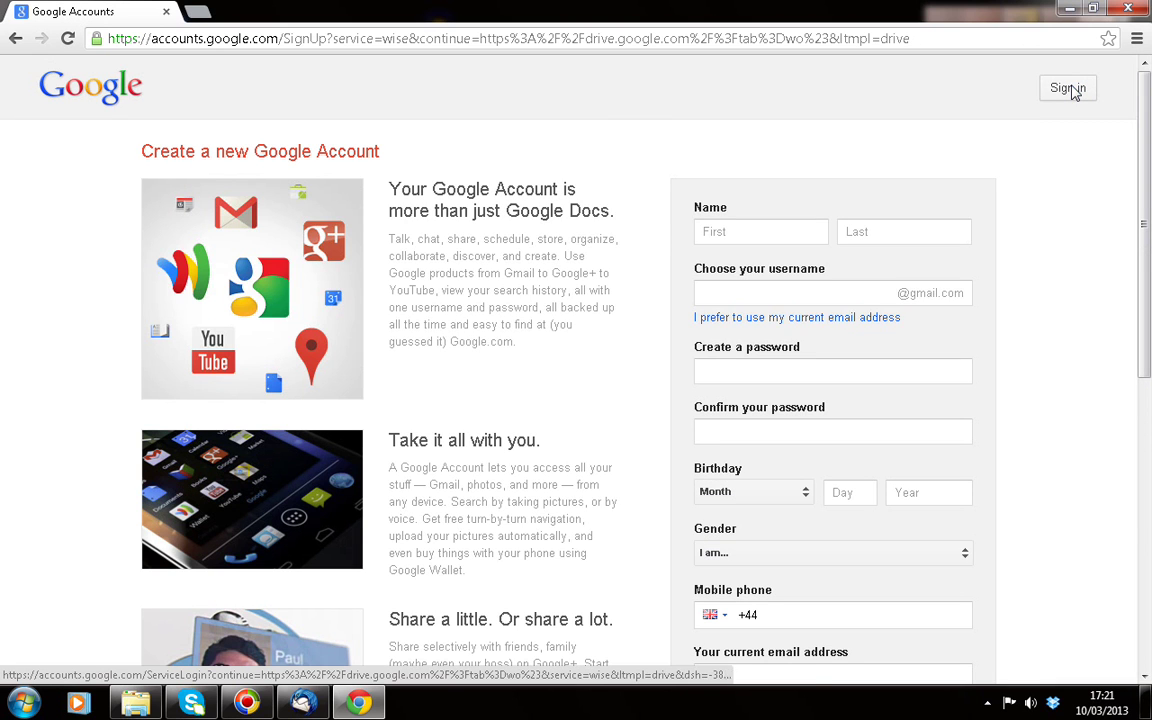
# Scroll the sign-up form and select the username field, moving on to the password field
pyautogui.moveTo(1148, 115); pyautogui.dragTo(1148, 185)
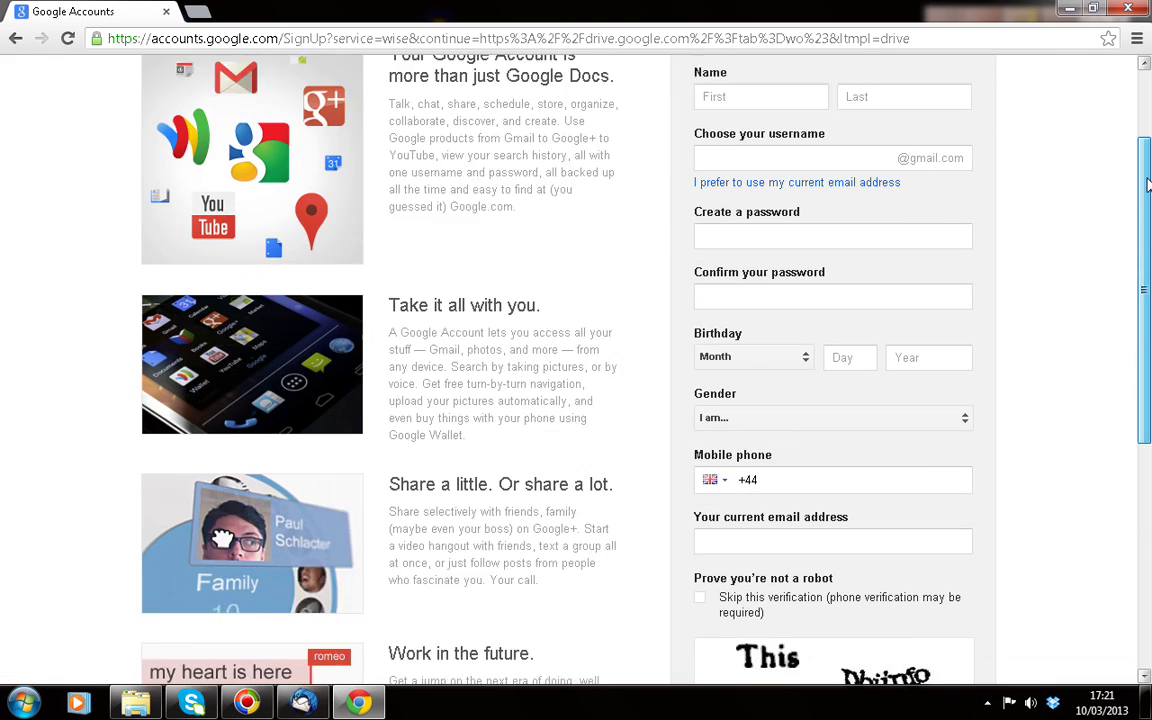
pyautogui.scroll(-1, 1148, 200)
pyautogui.scroll(1, 1000, 170)
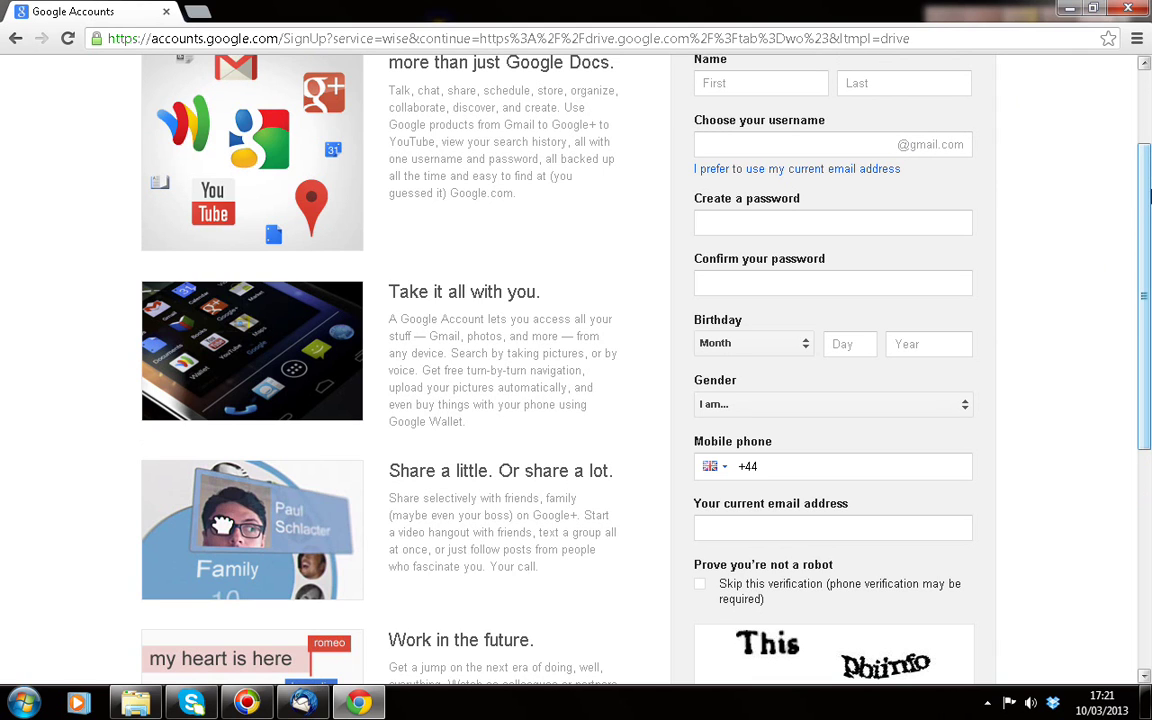
pyautogui.moveTo(1148, 175); pyautogui.dragTo(1148, 248)
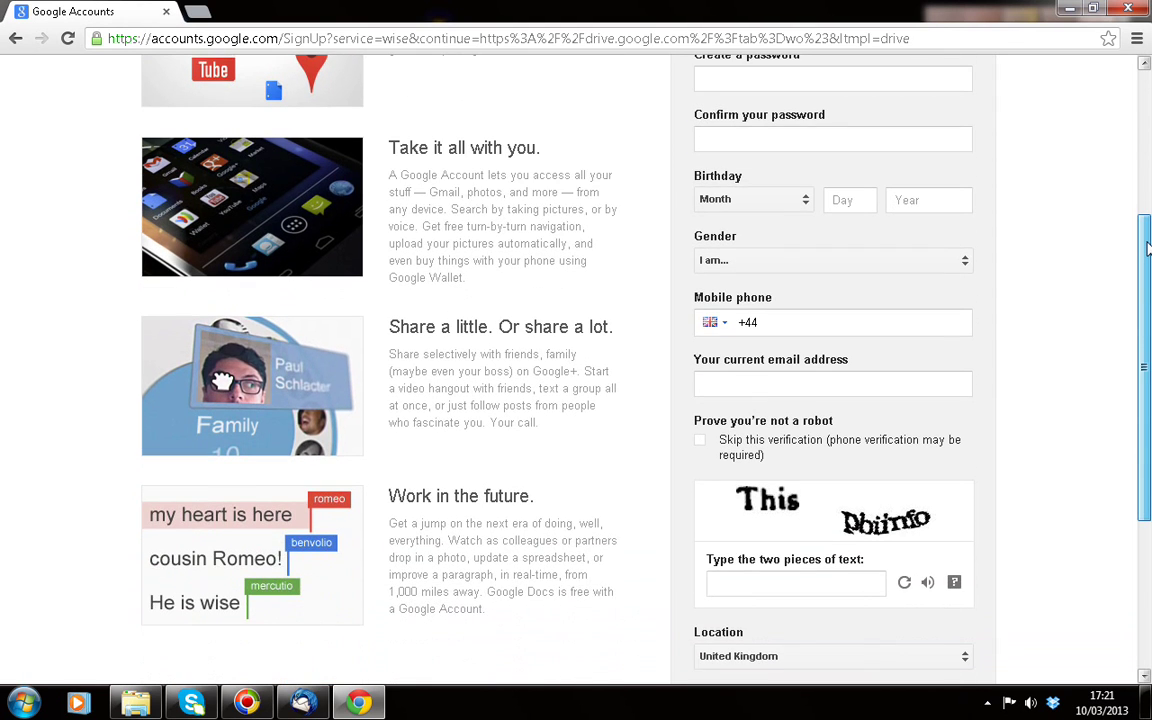
pyautogui.scroll(5, 905, 237)
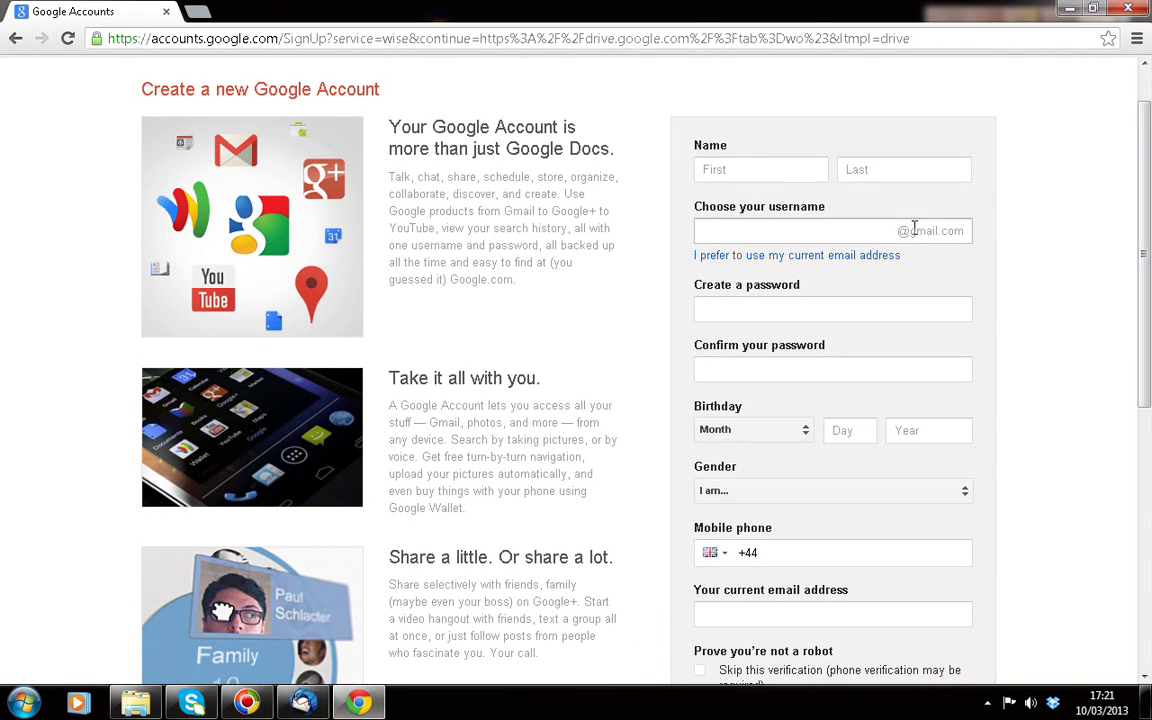
pyautogui.click(914, 231)
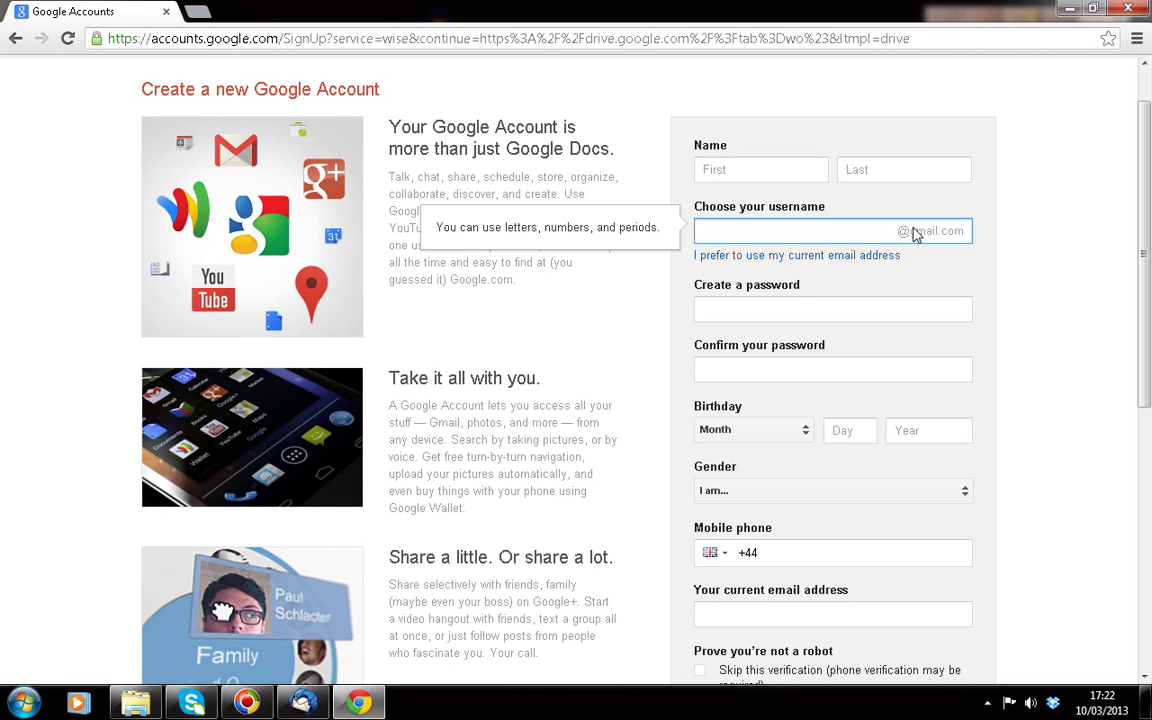
pyautogui.click(834, 308)
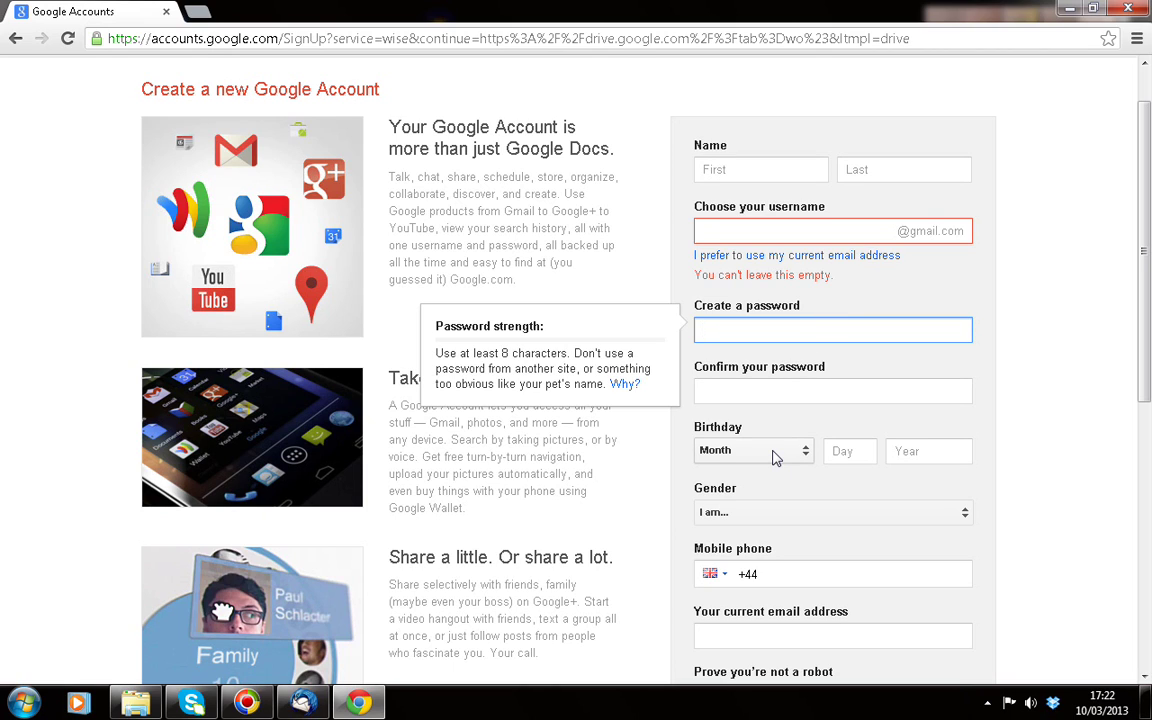
# Enter the school e-mail address as the username, then opt to use an existing e-mail
pyautogui.scroll(-3, 1034, 160)
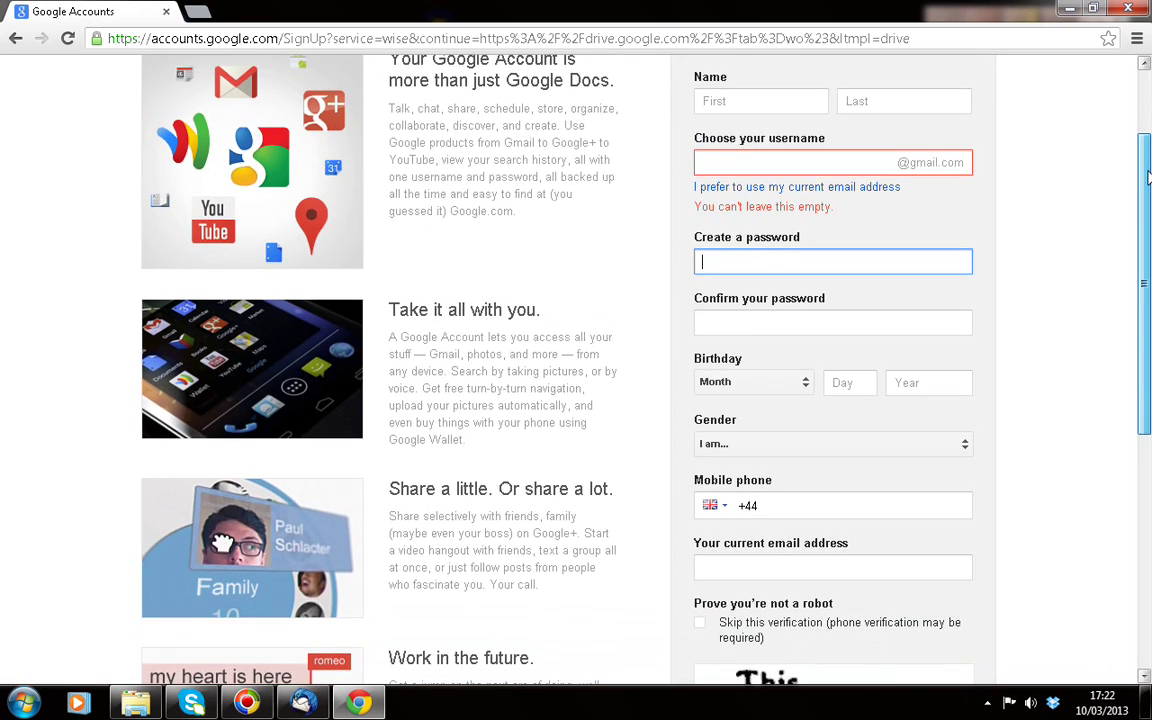
pyautogui.moveTo(1147, 228); pyautogui.dragTo(1147, 330)
pyautogui.click(1148, 88)
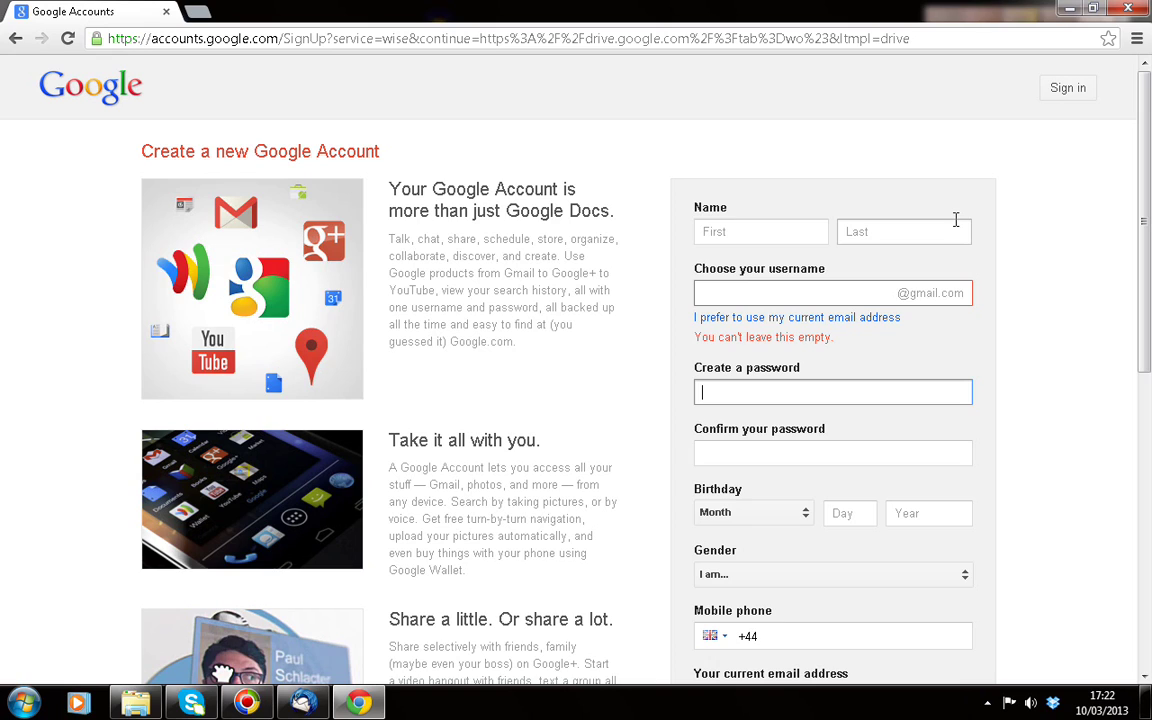
pyautogui.click(866, 295)
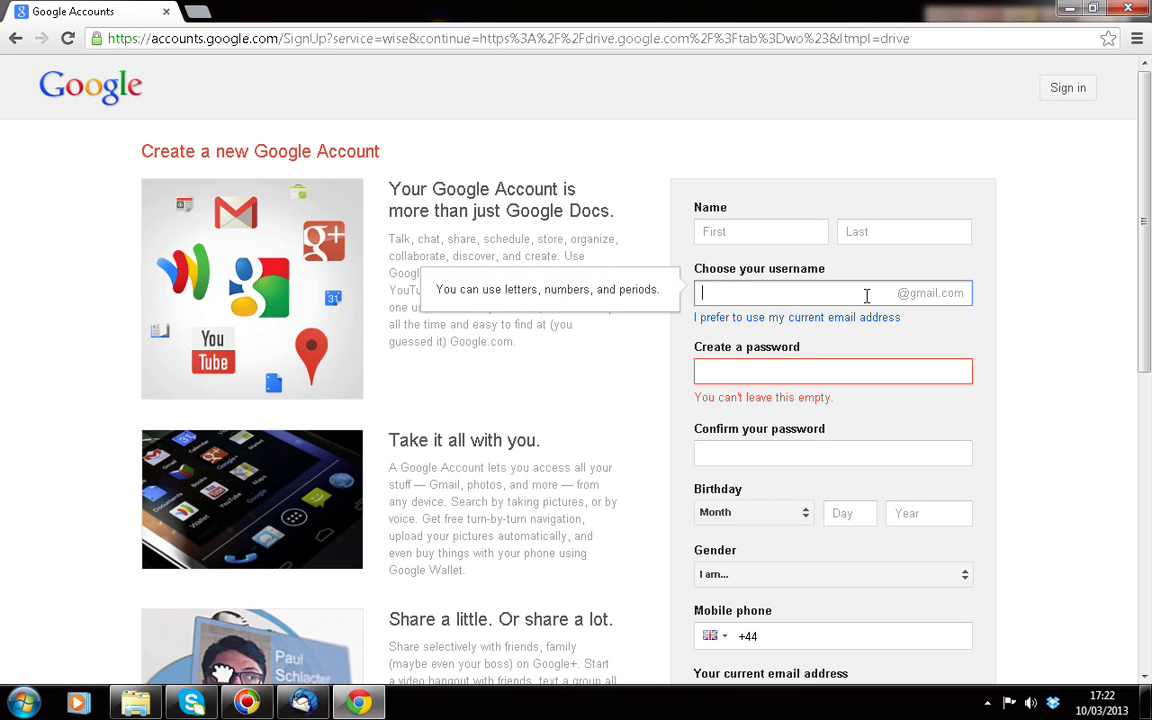
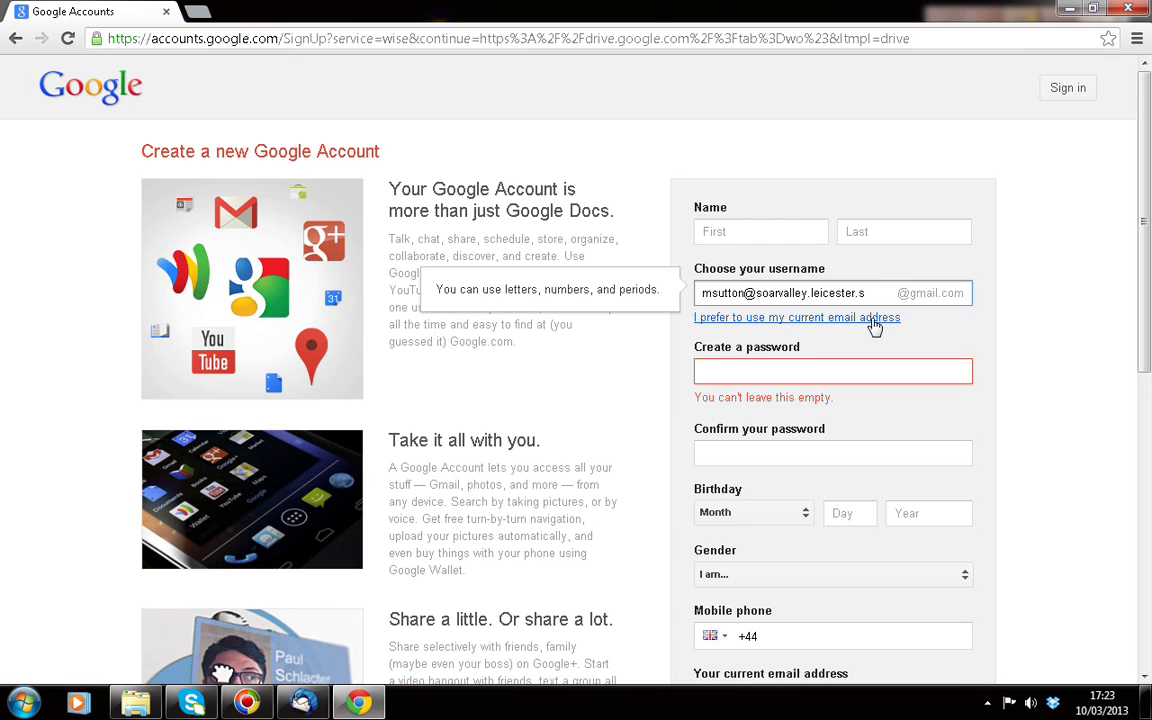
pyautogui.click(875, 320)
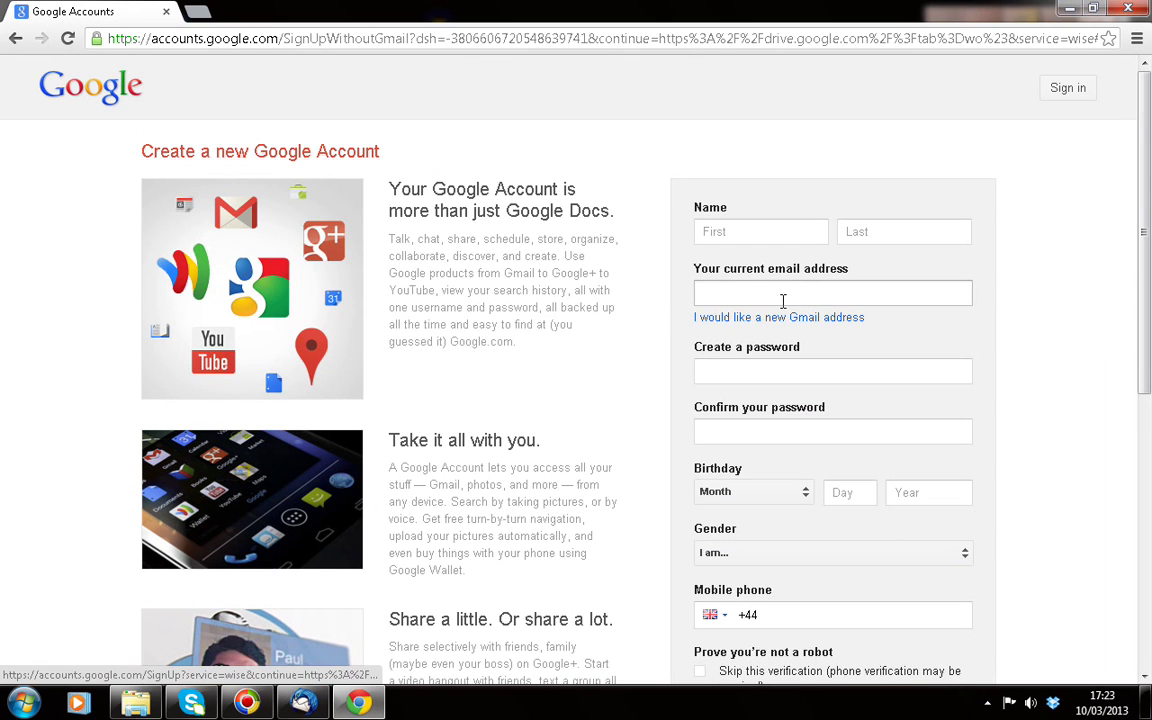
# Select the current e-mail address field, then go back a page
pyautogui.click(783, 300)
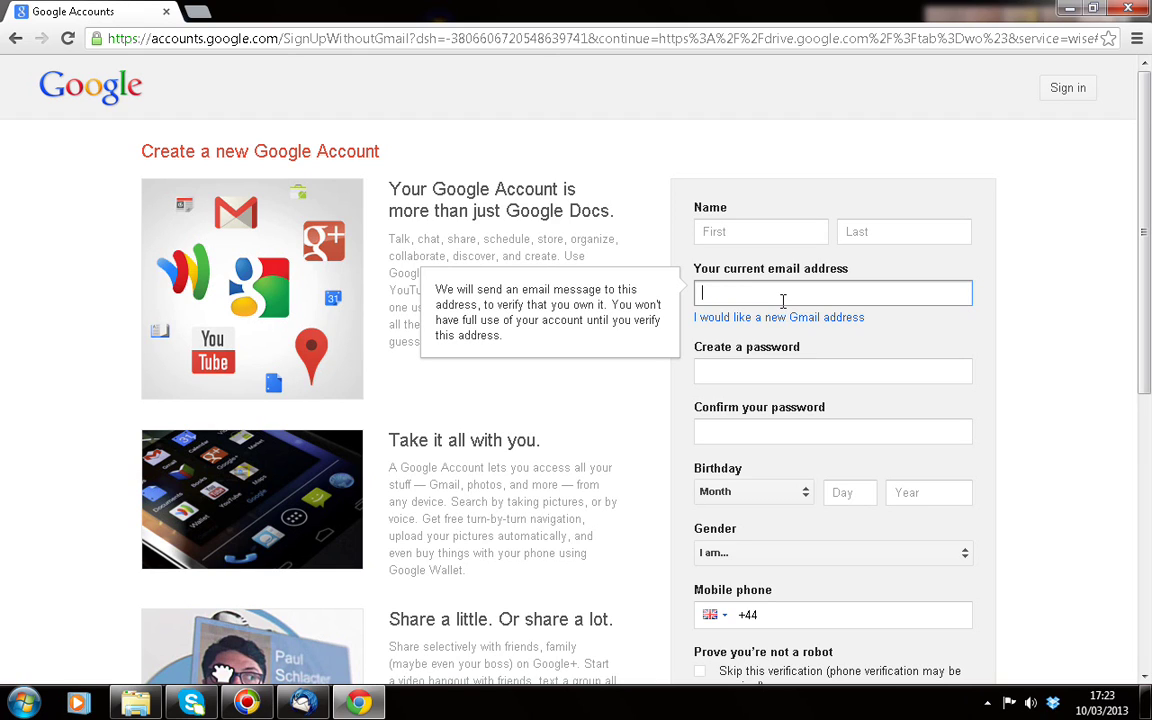
pyautogui.click(15, 38)
# Return to the Drive sign-in page, choose the suggested e-mail, enter the password and sign in
pyautogui.click(15, 38)
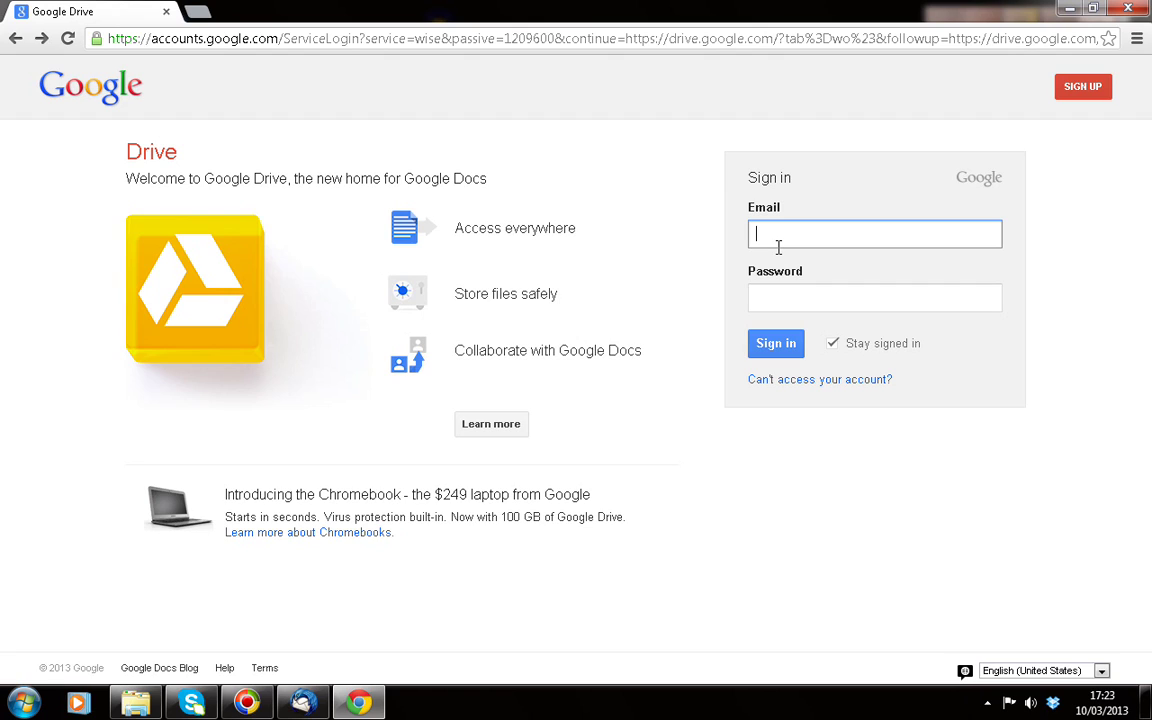
pyautogui.write('m')
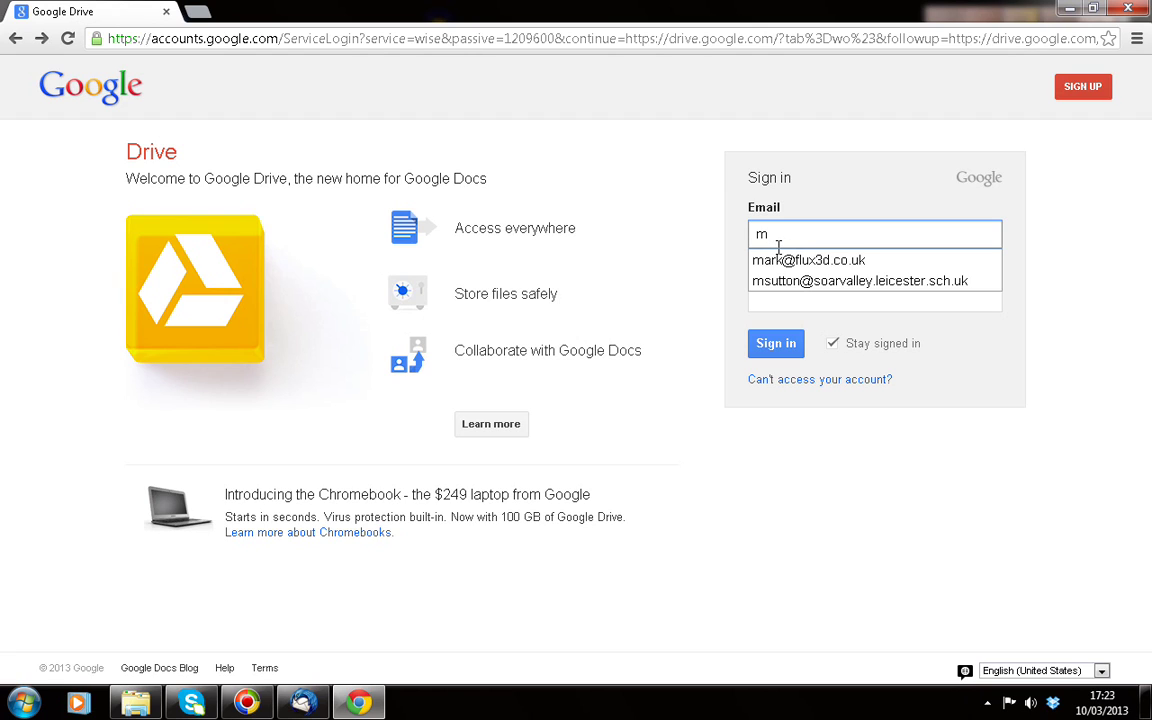
pyautogui.press('Escape')
pyautogui.press('Down')
pyautogui.press('Return')
pyautogui.click(781, 298)
pyautogui.write('********')
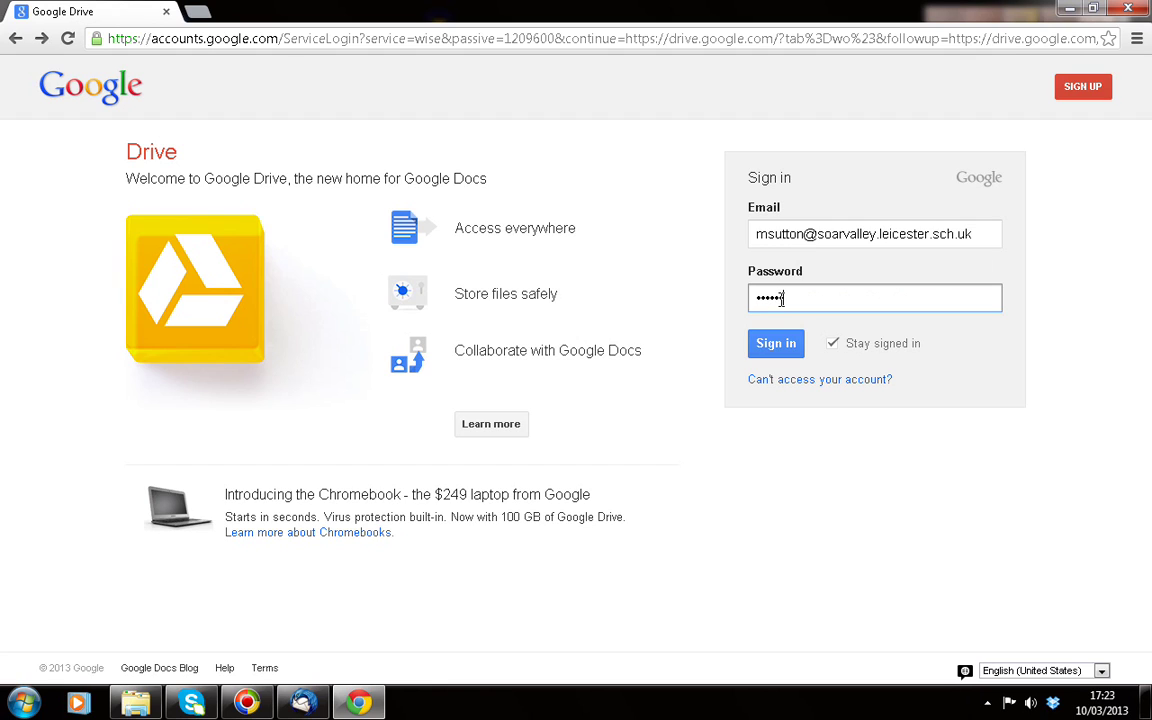
pyautogui.write('**')
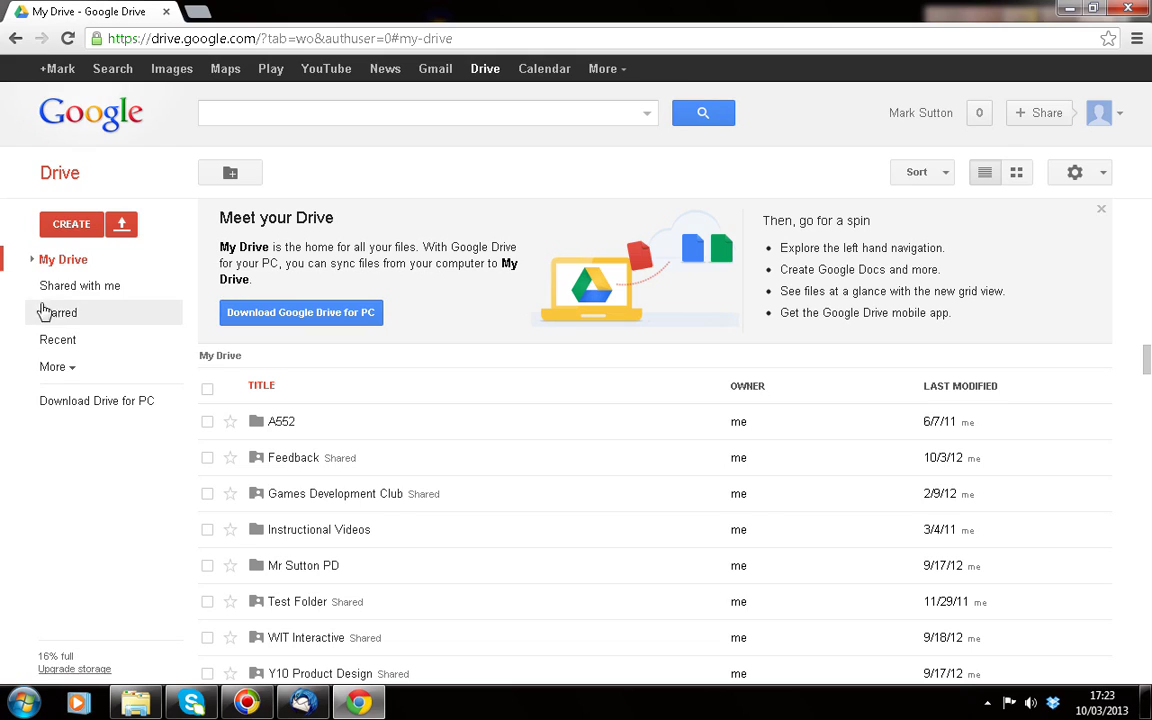
pyautogui.click(56, 261)
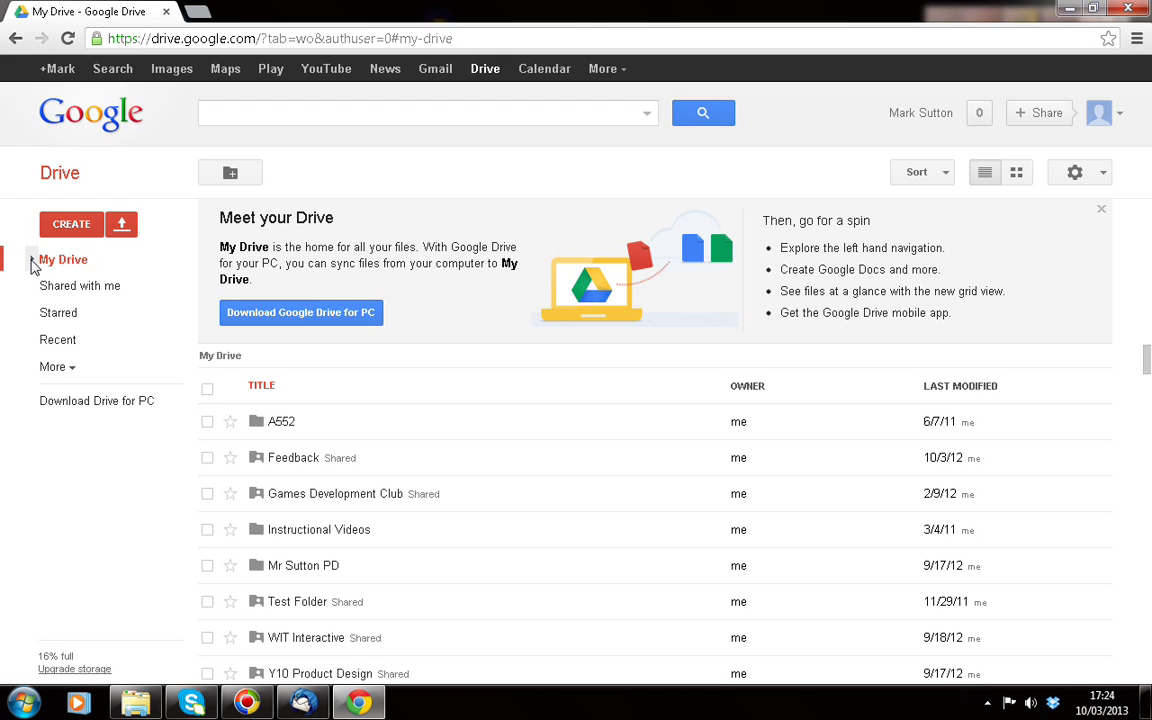
# Expand the My Drive folder tree and open Y10 Product Design, then its A554 Revision folder
pyautogui.click(32, 261)
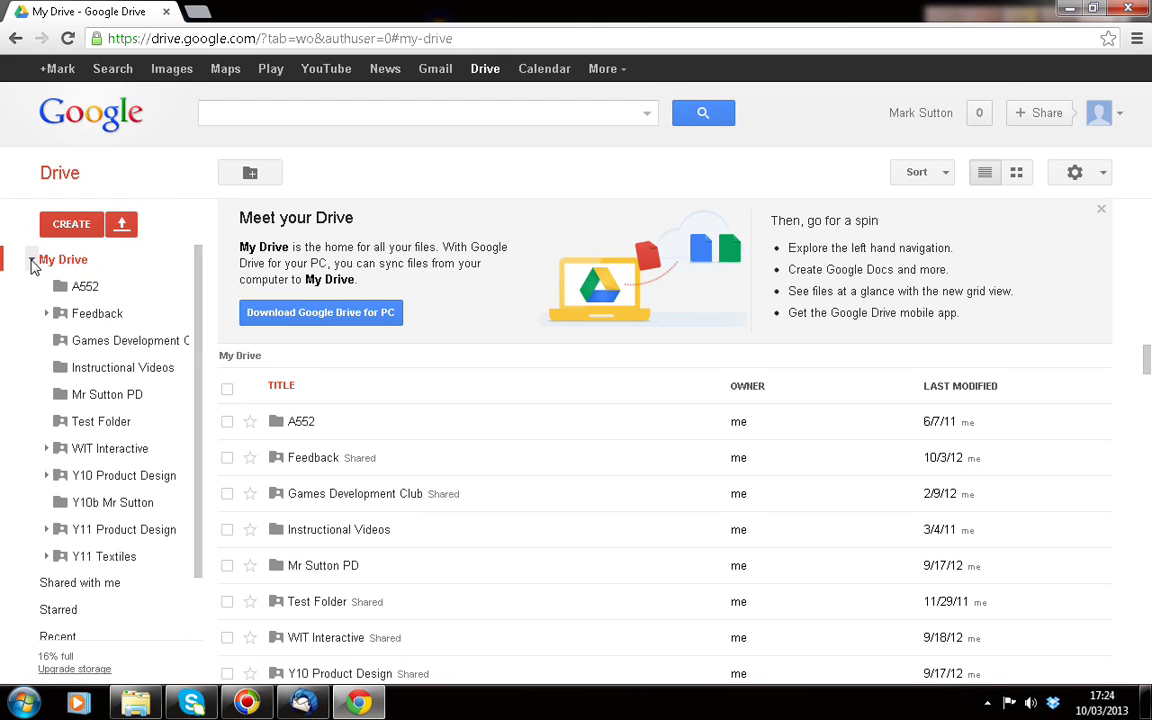
pyautogui.click(32, 261)
pyautogui.click(32, 261)
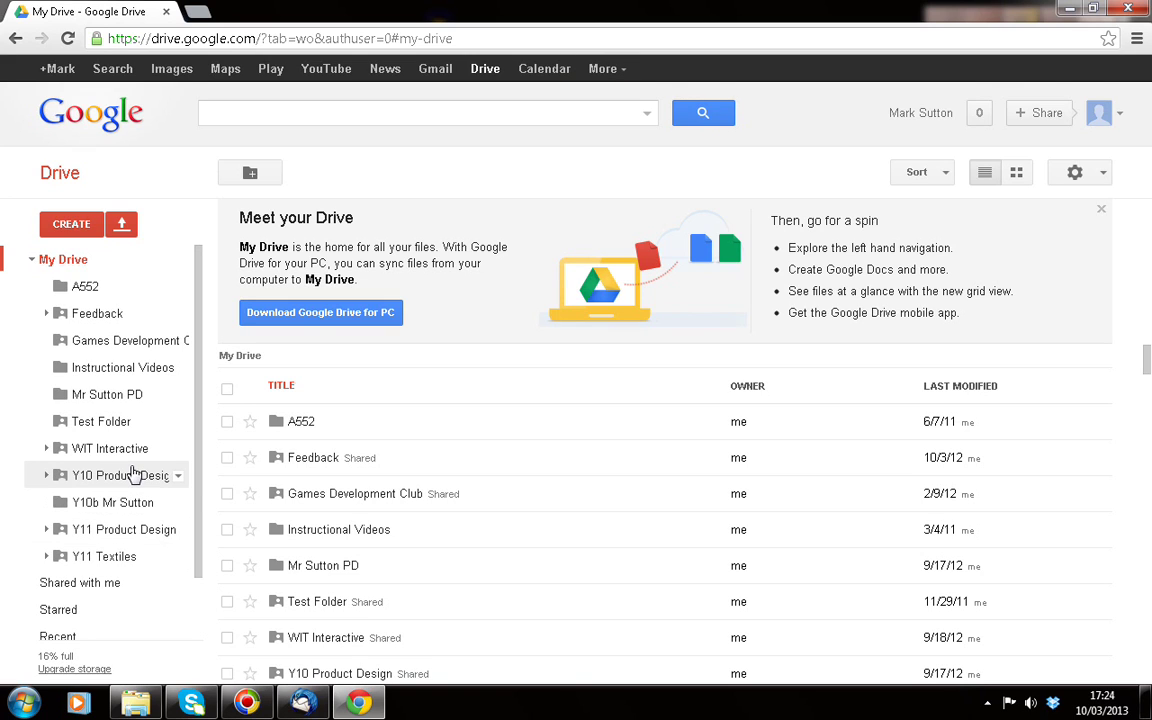
pyautogui.click(129, 479)
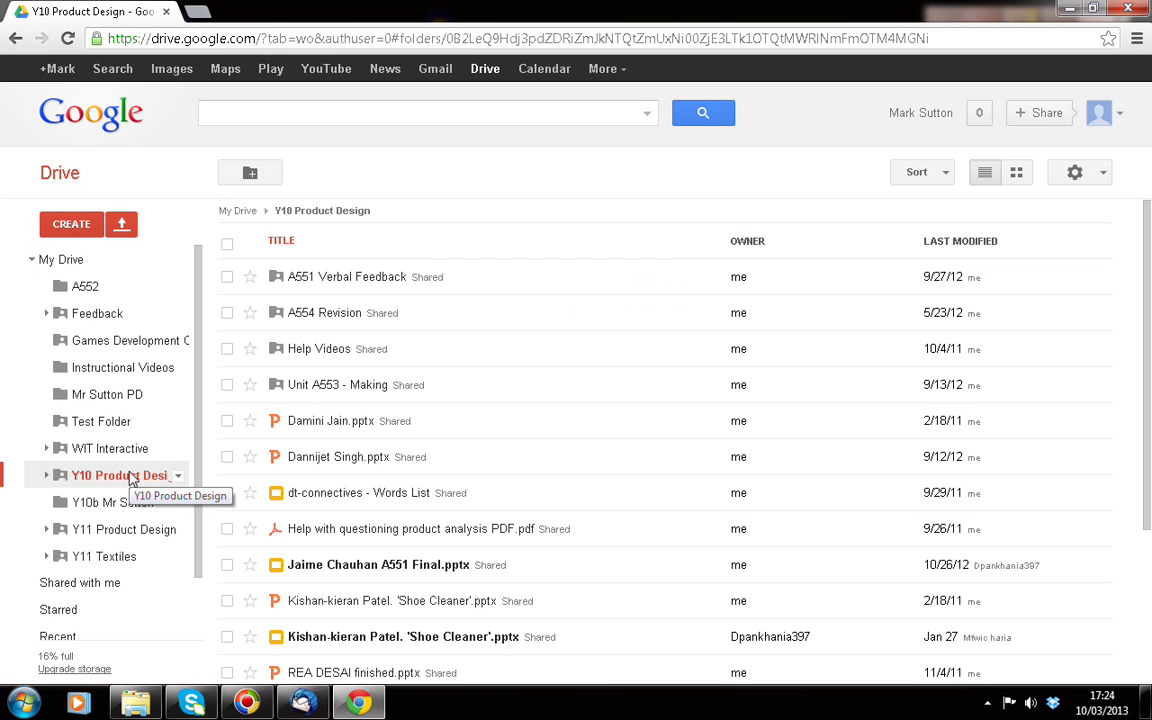
pyautogui.click(345, 314)
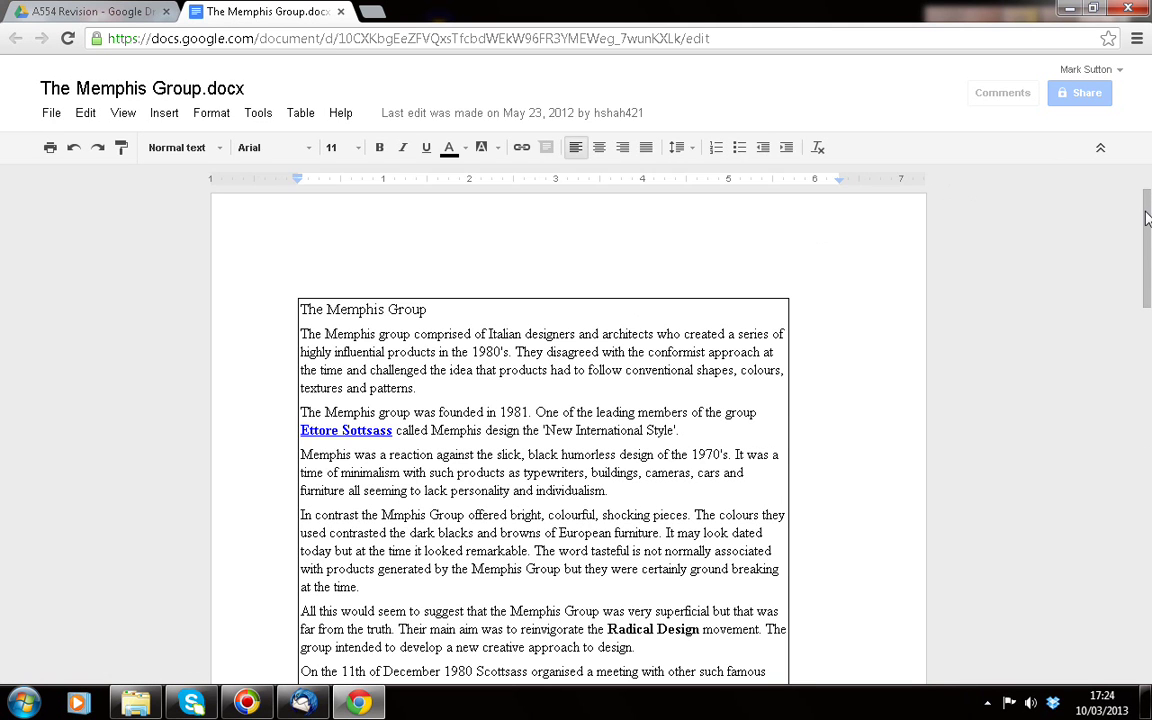
# Scroll through The Memphis Group document in Google Docs
pyautogui.moveTo(1148, 215); pyautogui.dragTo(1148, 453)
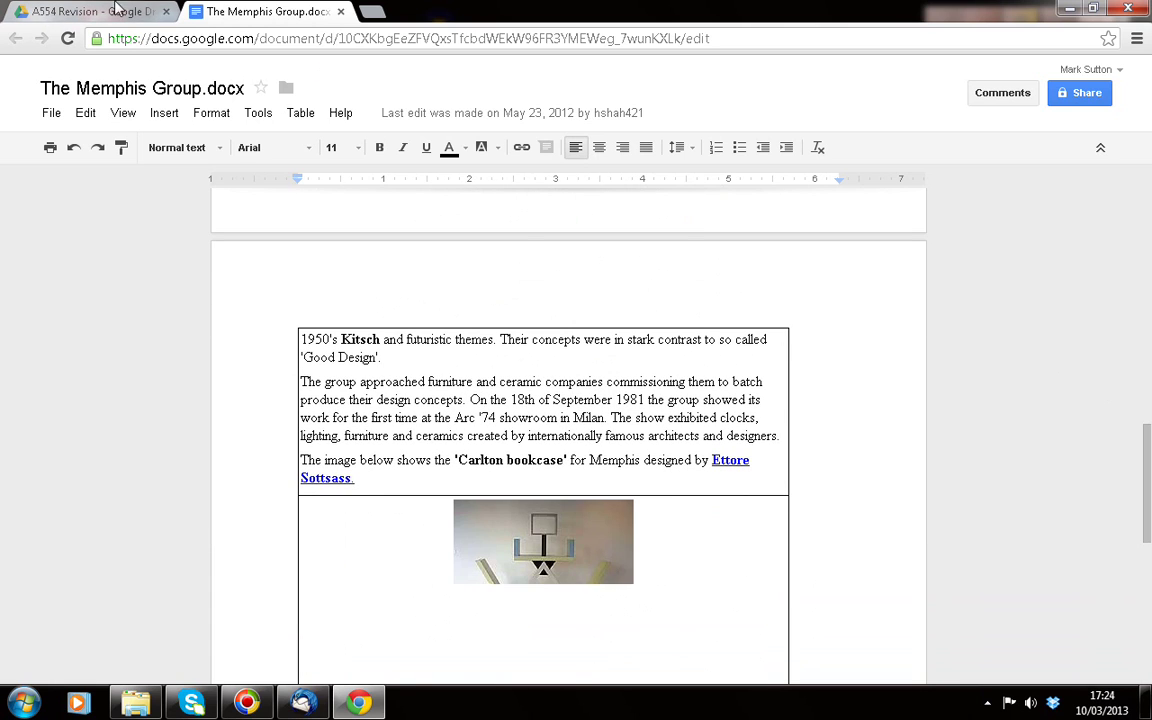
# Close the Memphis Group tab, preview the Exam Revision - Section A.pptx slides, then return to My Drive
pyautogui.click(341, 11)
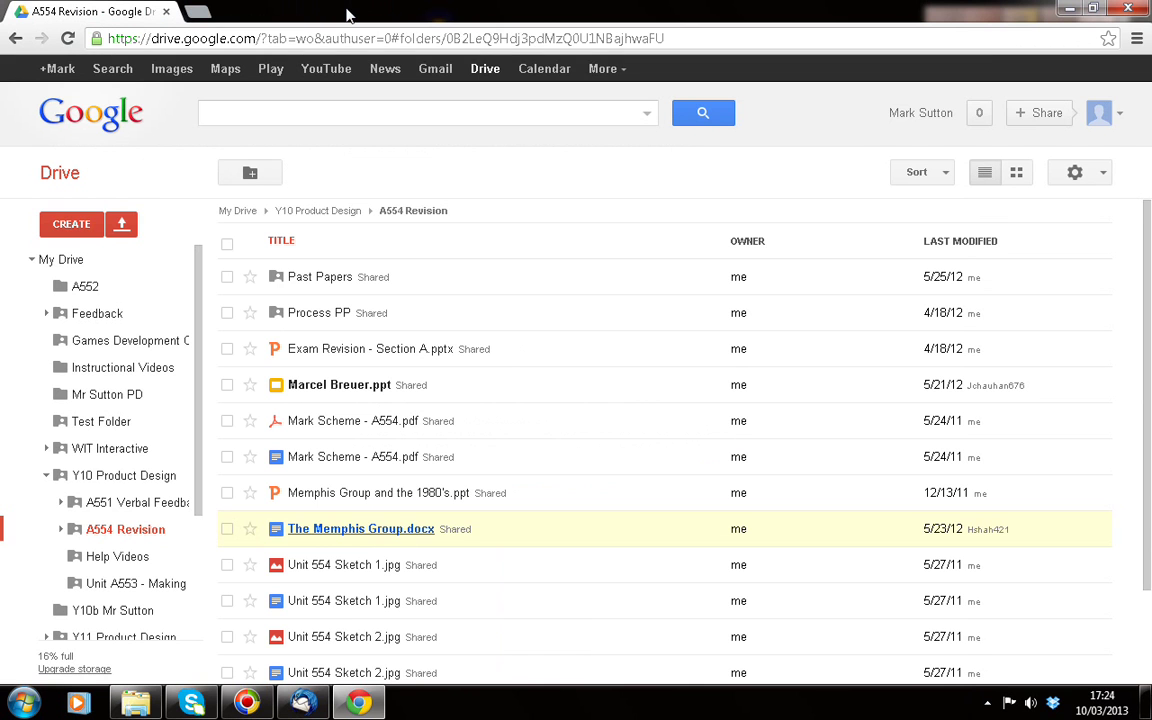
pyautogui.click(315, 349)
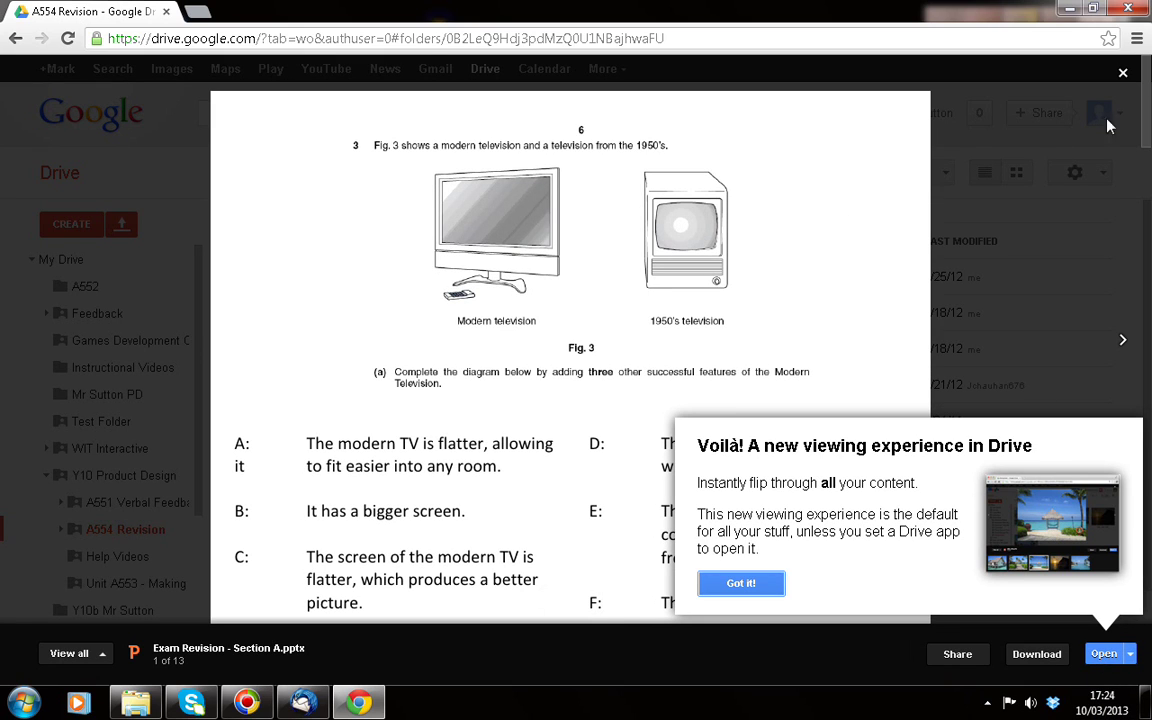
pyautogui.scroll(-3, 1148, 145)
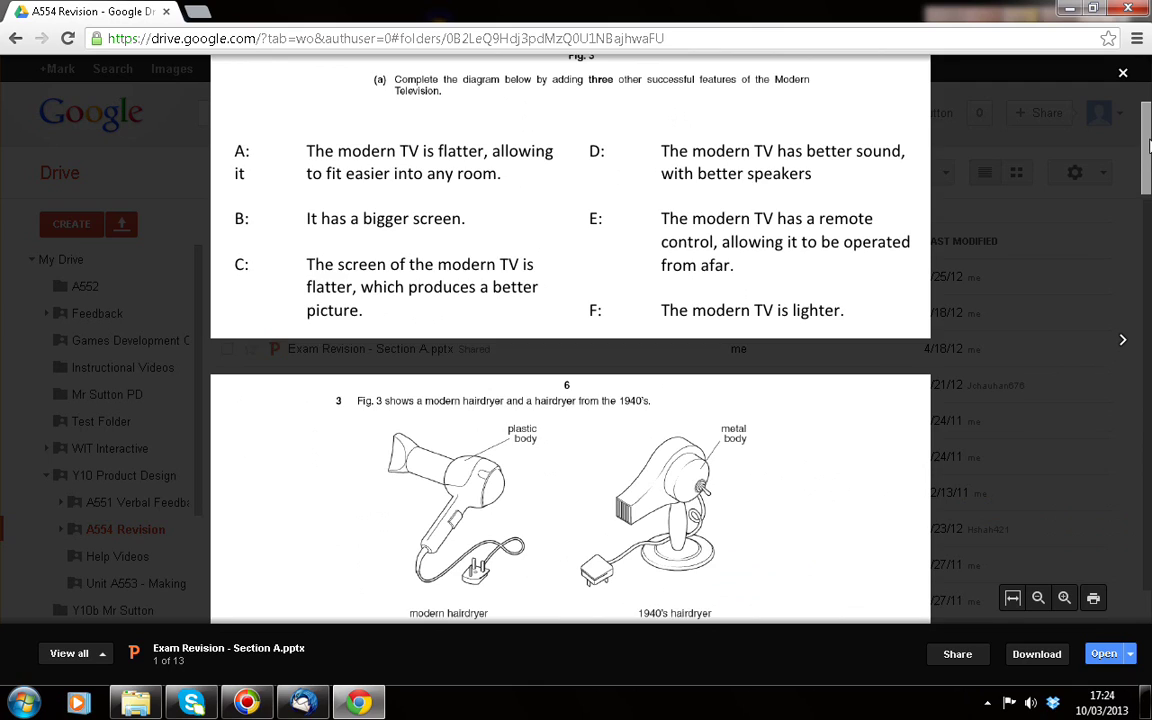
pyautogui.scroll(-5, 1148, 145)
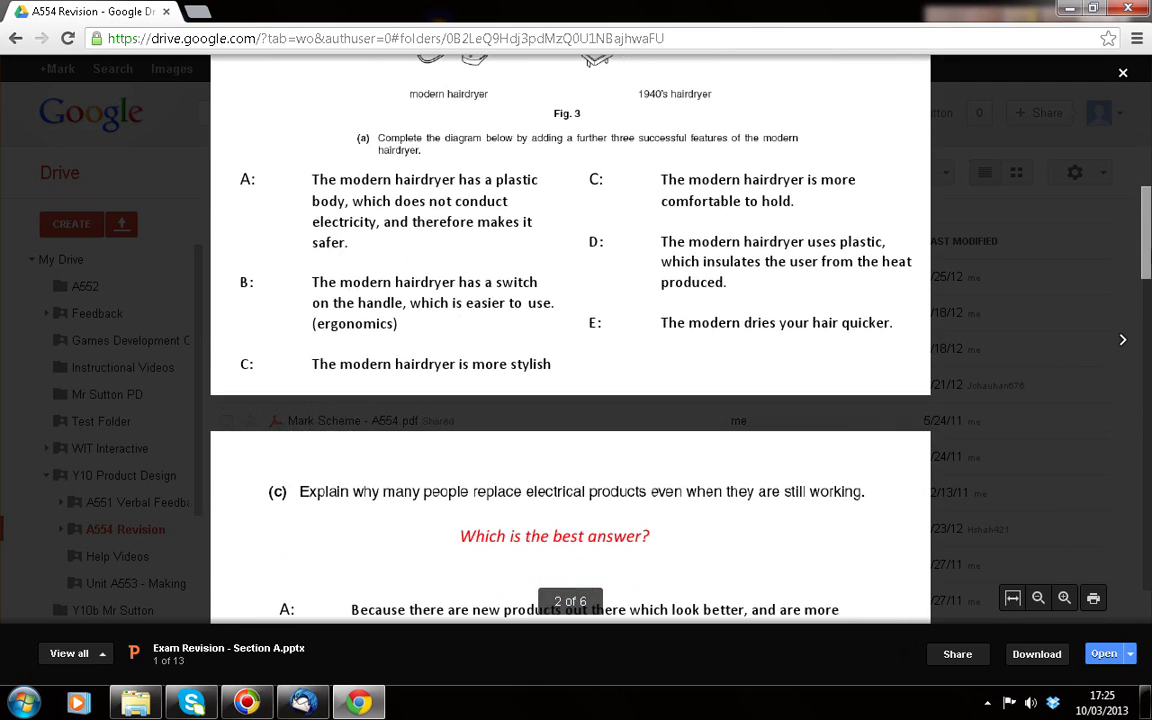
pyautogui.scroll(-6, 1149, 341)
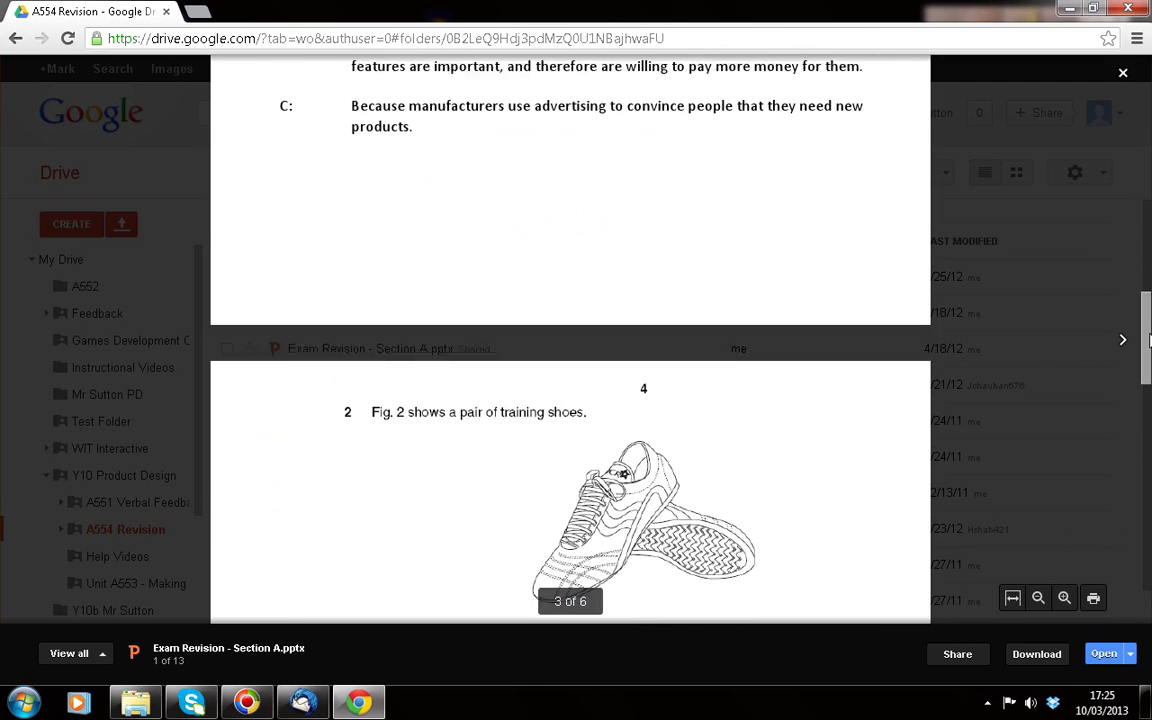
pyautogui.scroll(-3, 1149, 341)
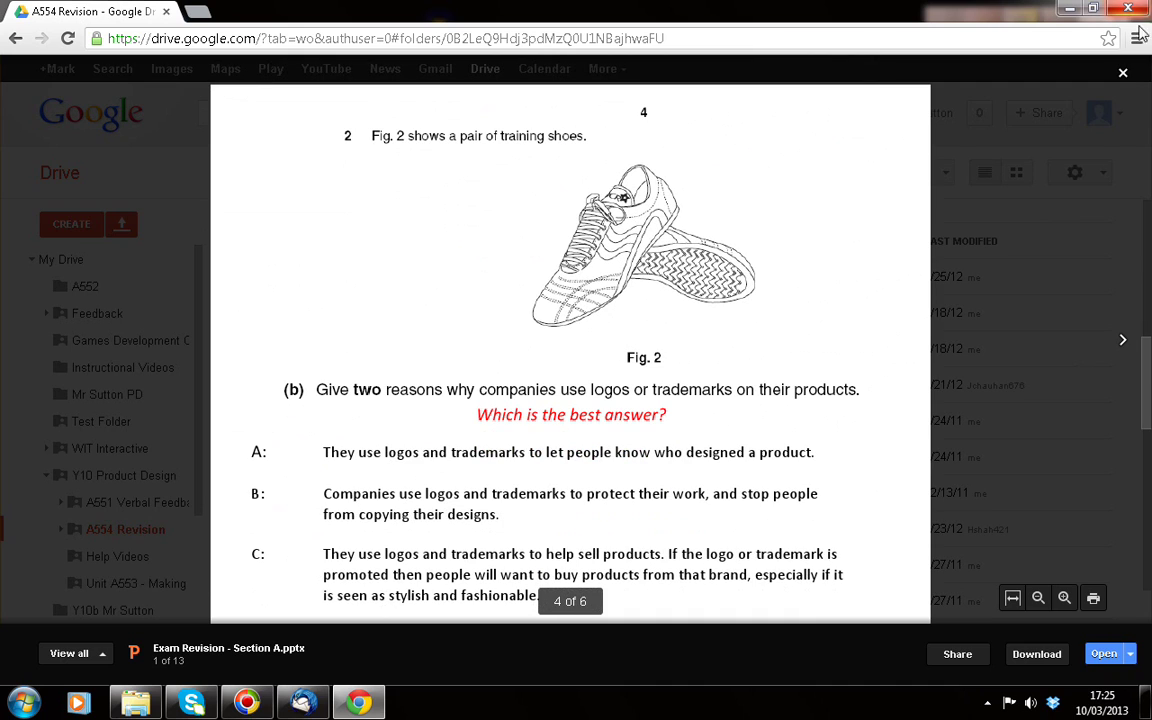
pyautogui.click(1122, 72)
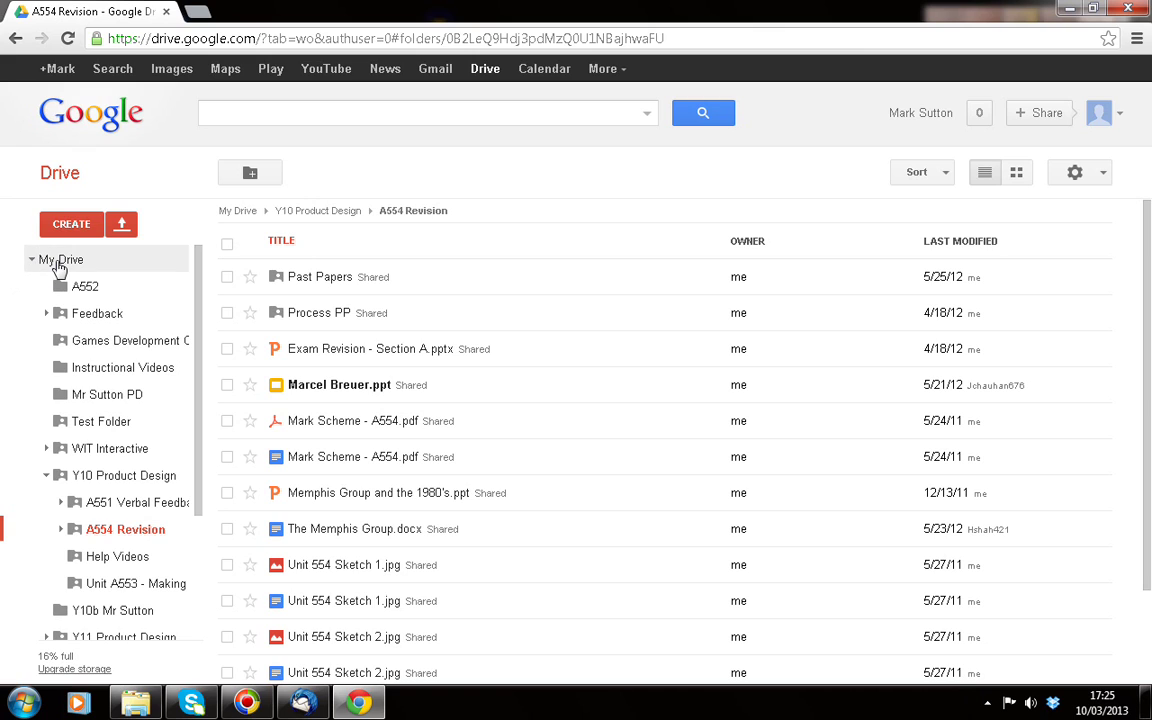
pyautogui.click(57, 259)
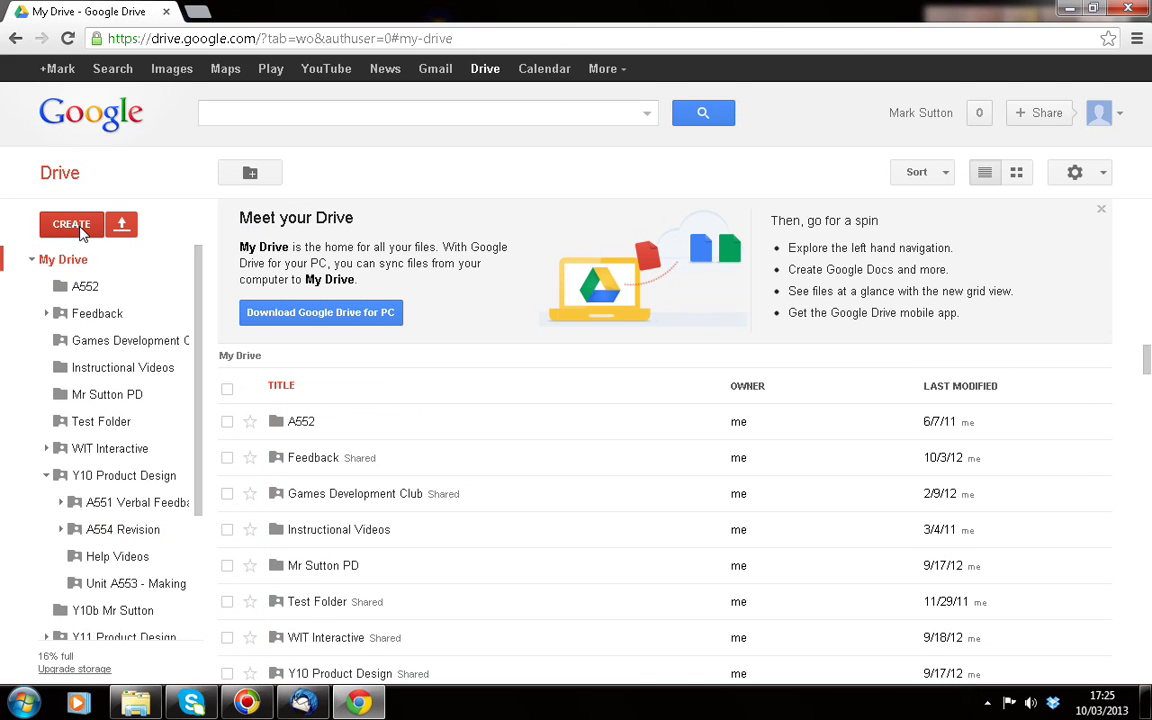
# Create a new folder named TEST in My Drive and open it
pyautogui.click(86, 227)
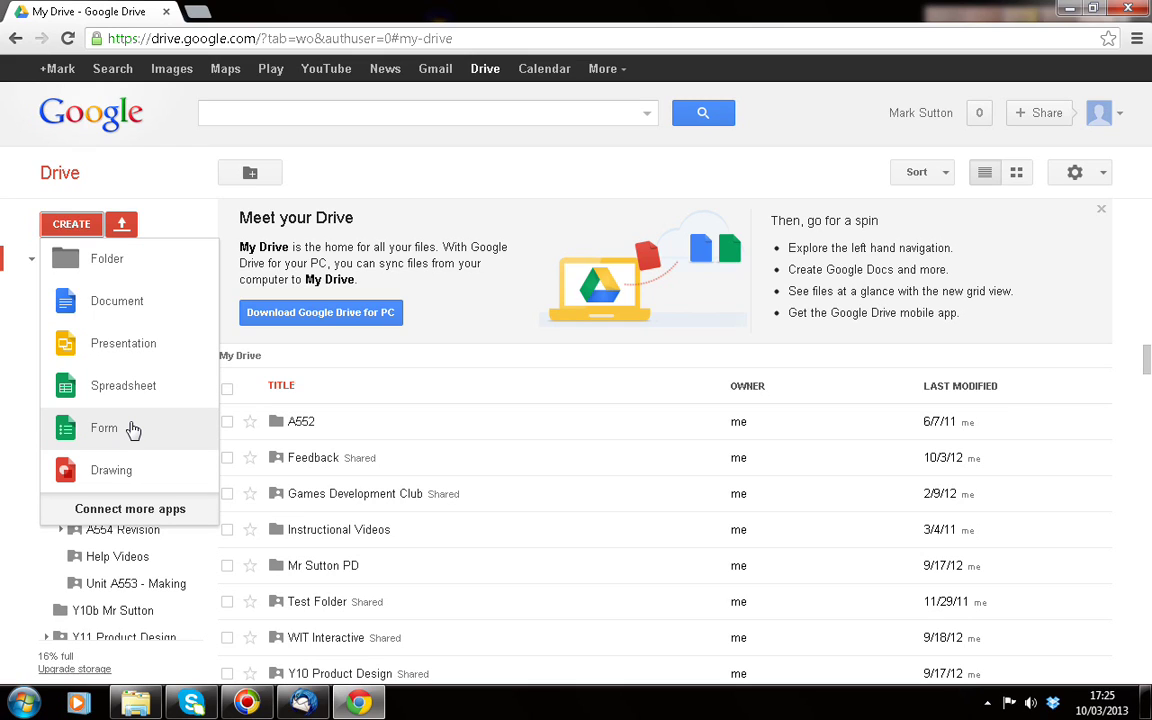
pyautogui.click(108, 266)
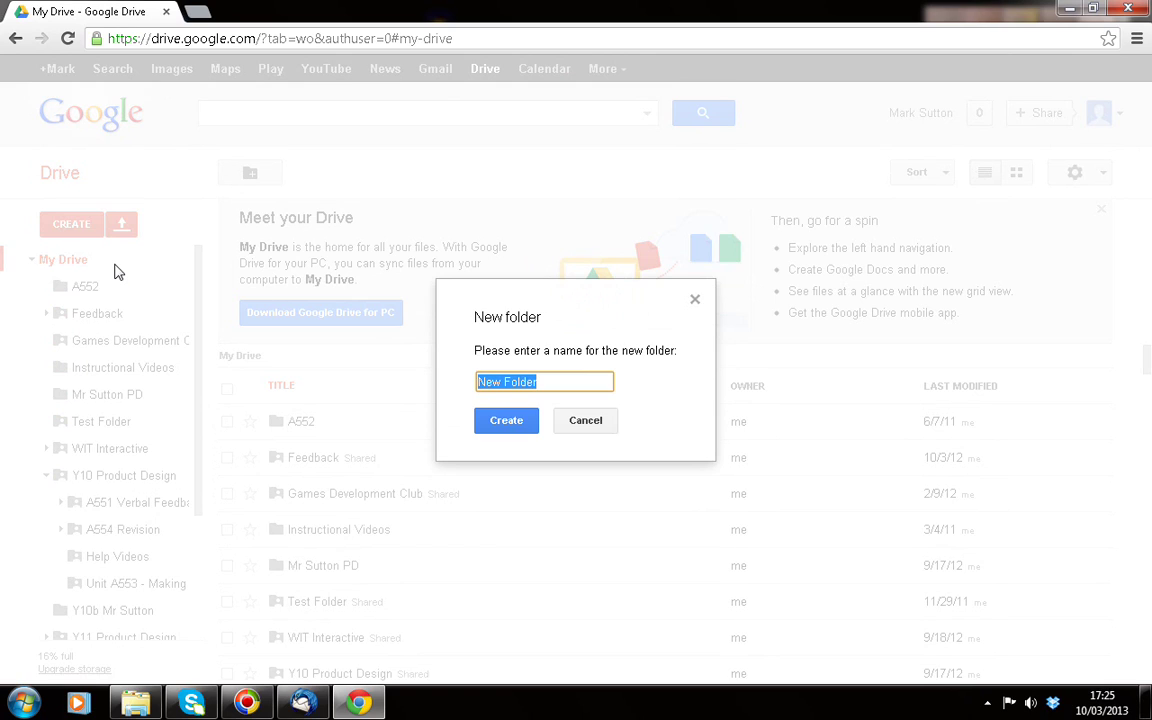
pyautogui.write('TEST')
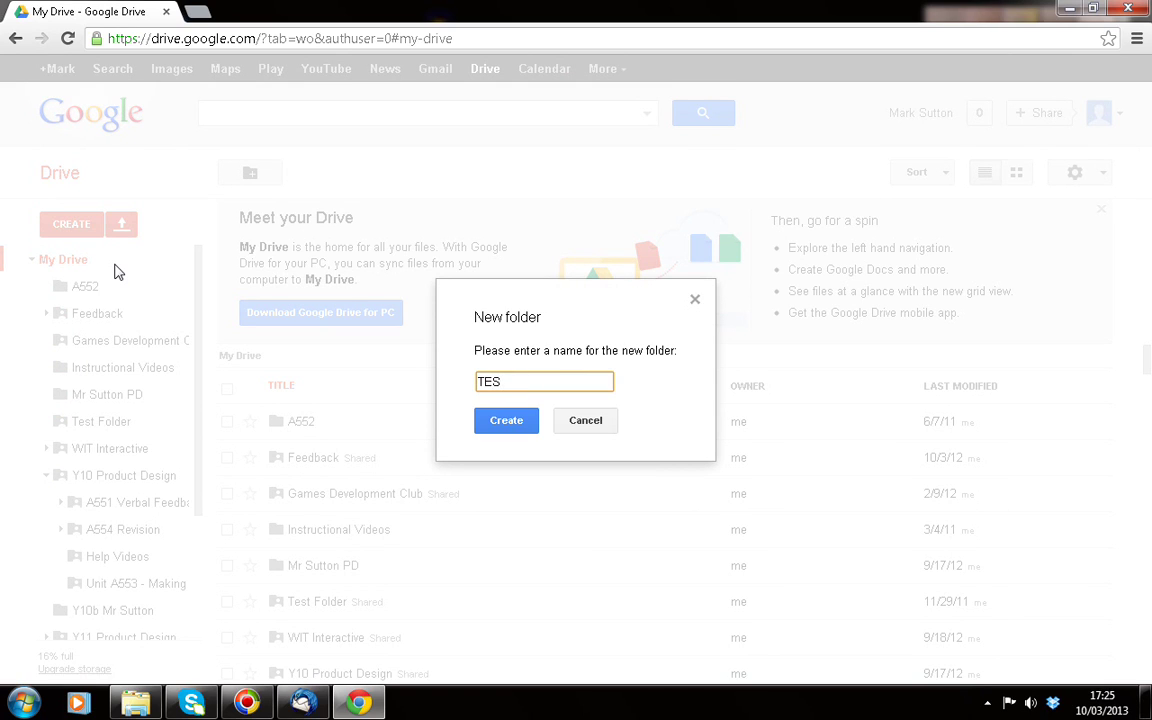
pyautogui.click(519, 429)
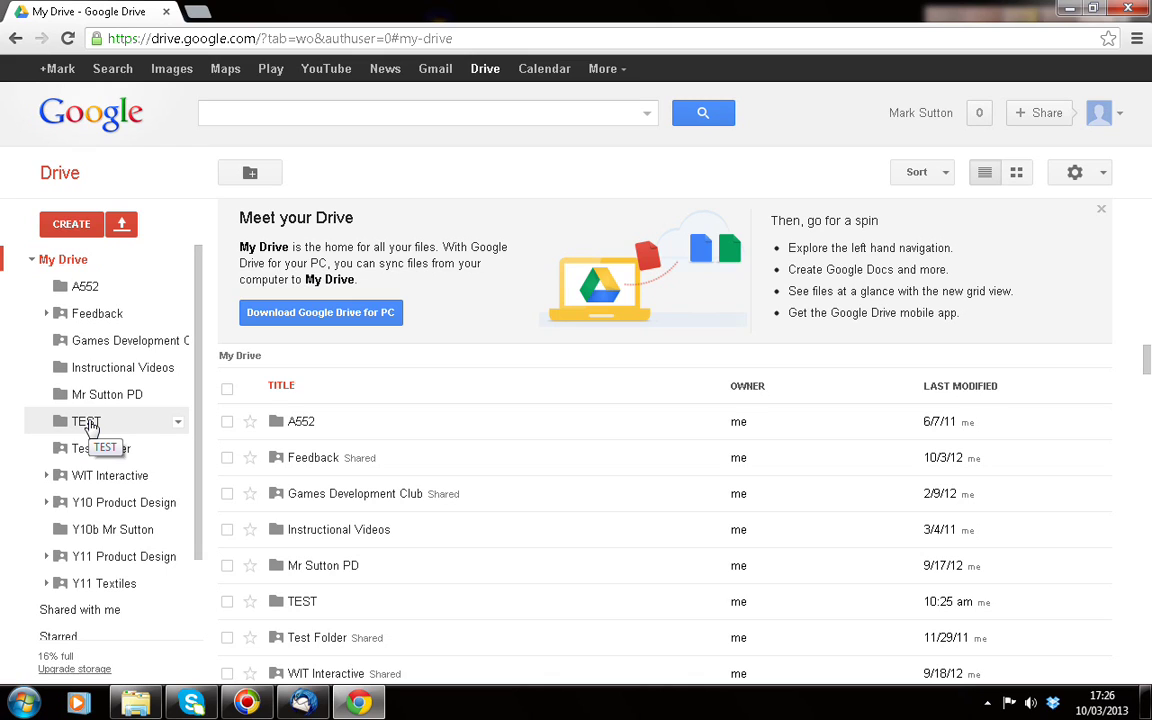
pyautogui.click(88, 422)
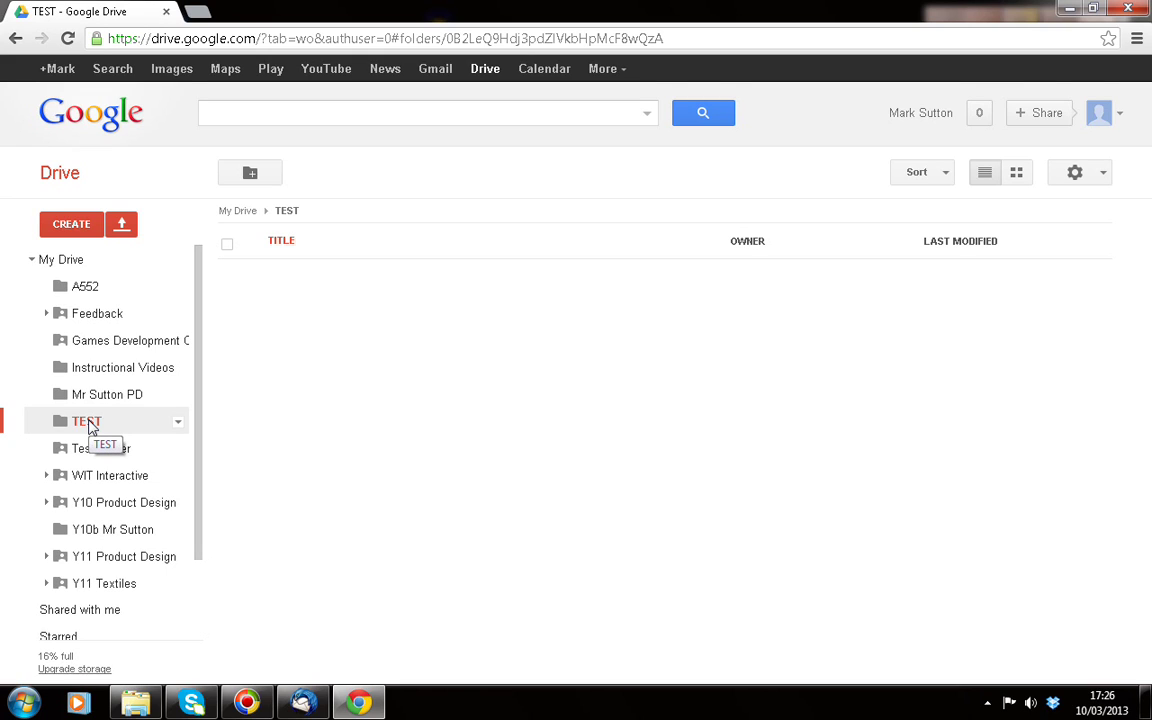
# Check the TEST folder's options menu, then bring up the Upload choices for Files or Folder
pyautogui.click(179, 425)
pyautogui.moveTo(182, 430)
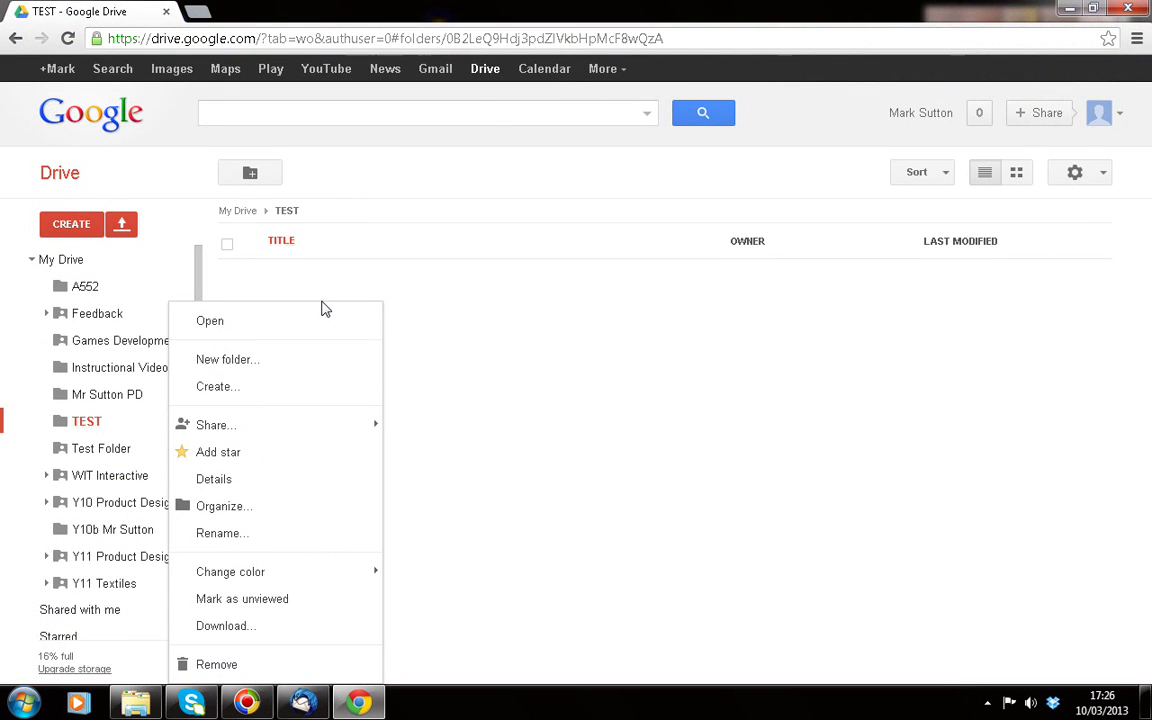
pyautogui.click(122, 226)
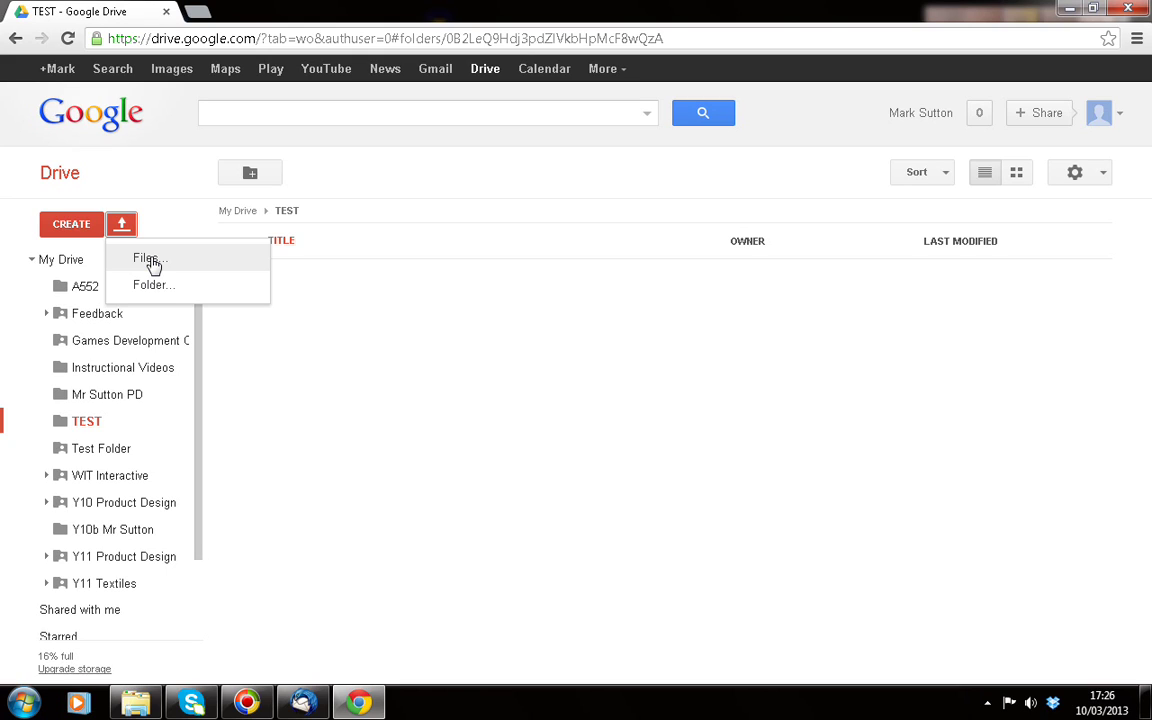
# Upload 09topps450.jpg from Pictures > LWF into the TEST folder
pyautogui.click(152, 262)
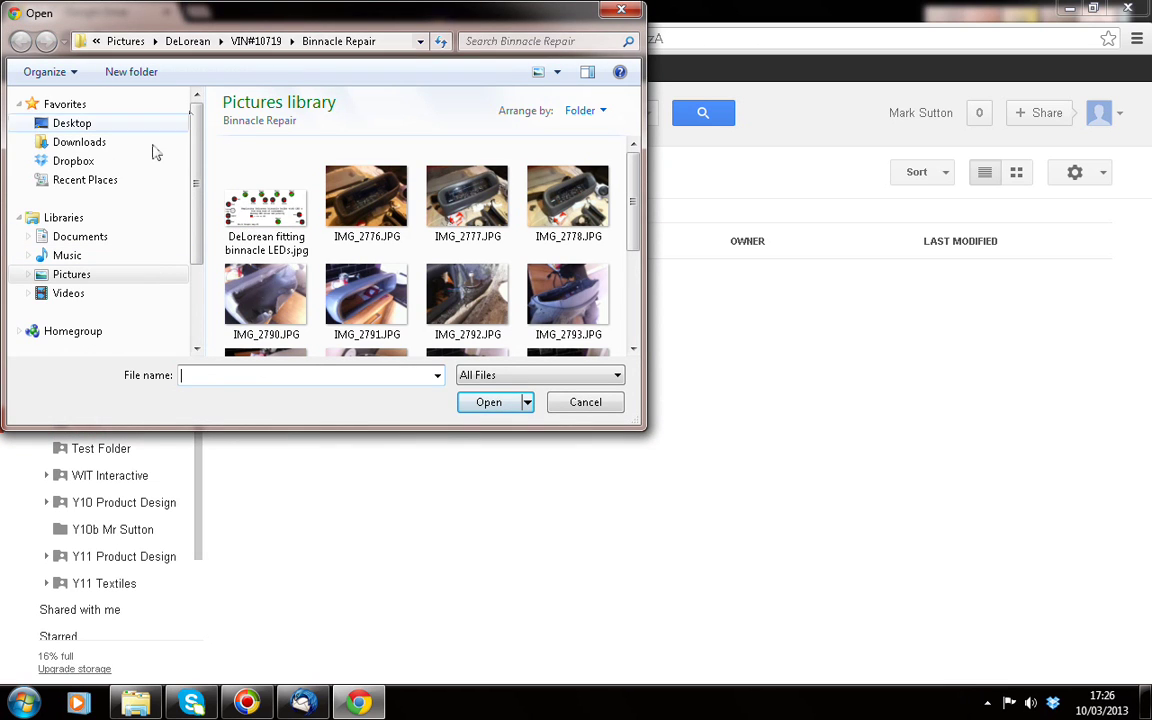
pyautogui.click(138, 44)
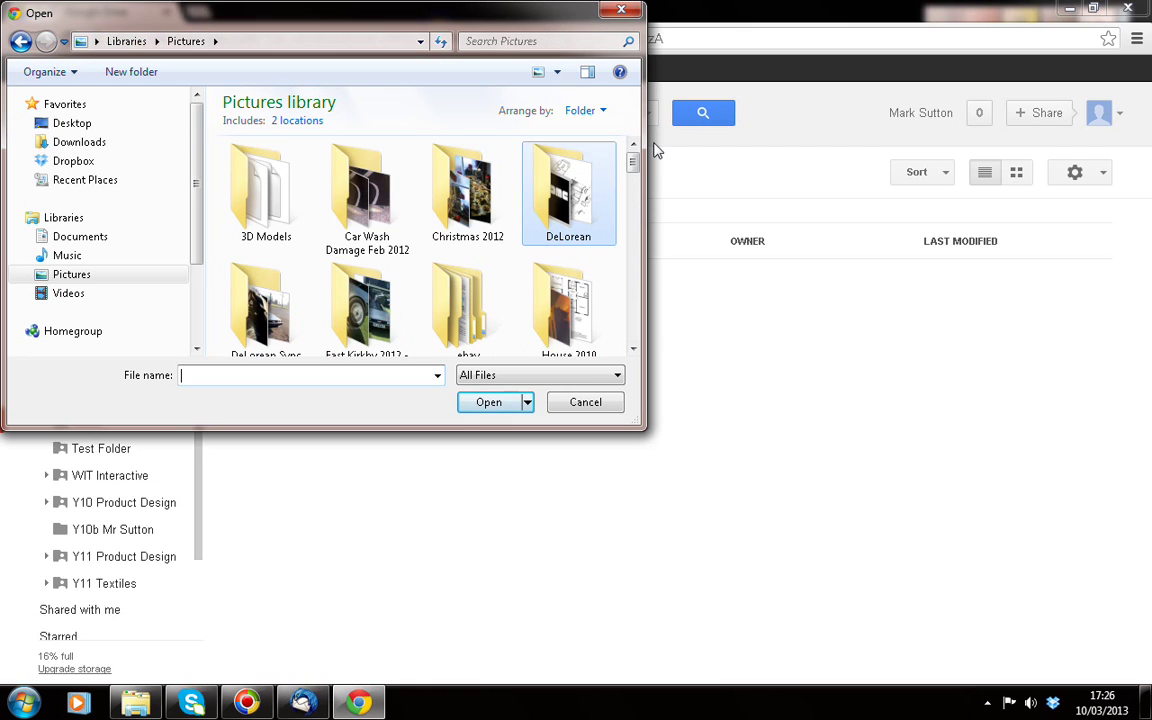
pyautogui.moveTo(635, 162); pyautogui.dragTo(636, 197)
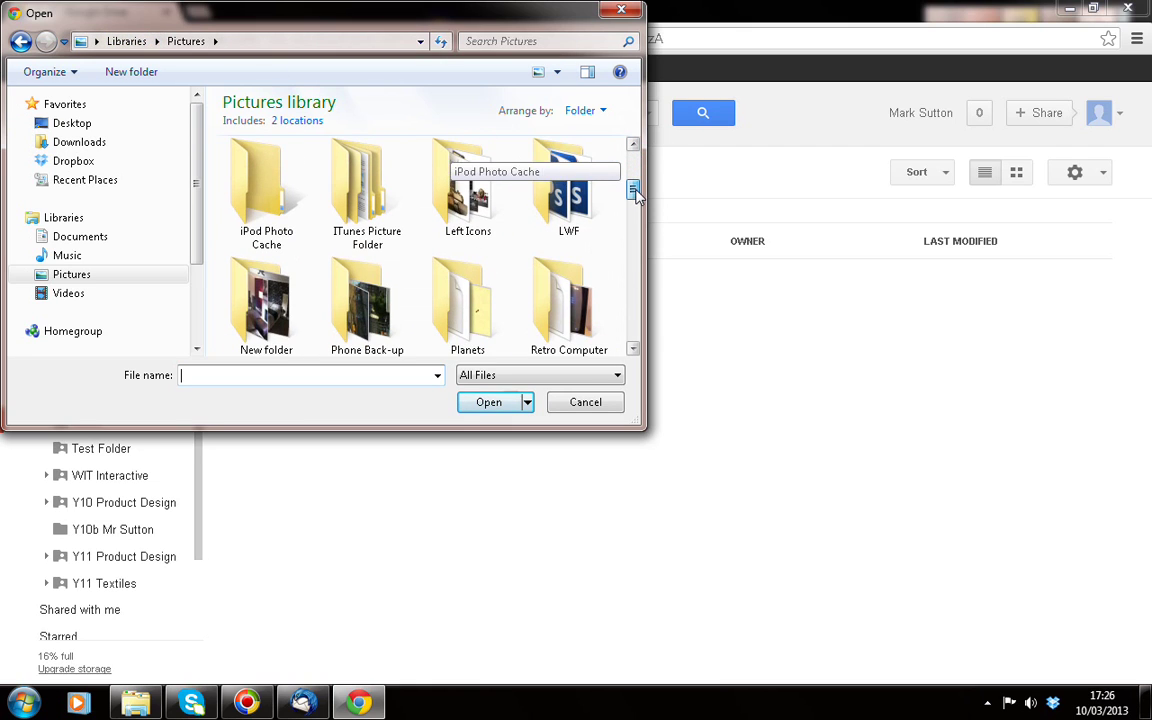
pyautogui.doubleClick(572, 190)
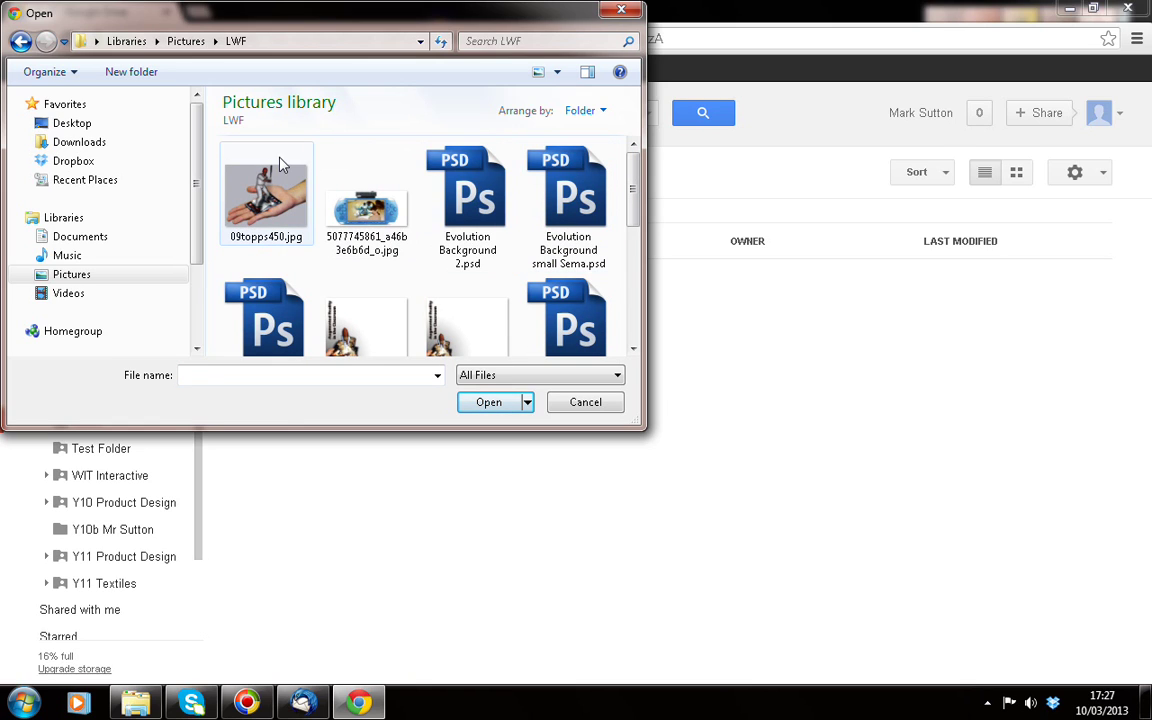
pyautogui.click(261, 206)
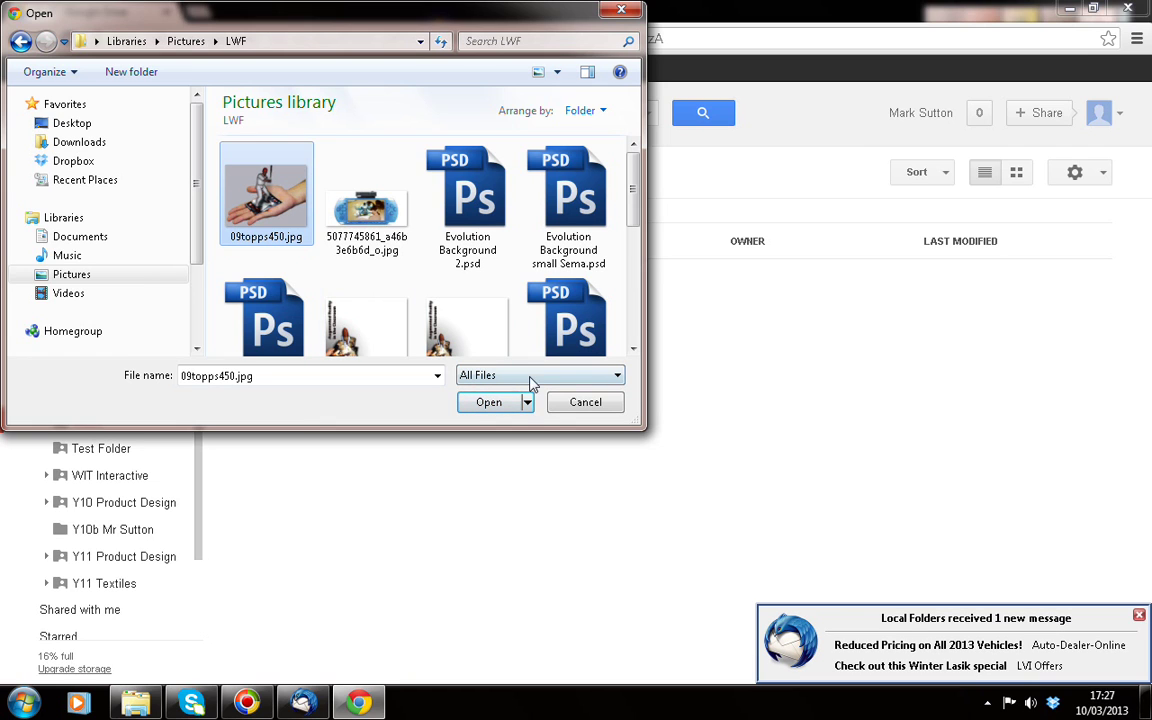
pyautogui.click(506, 408)
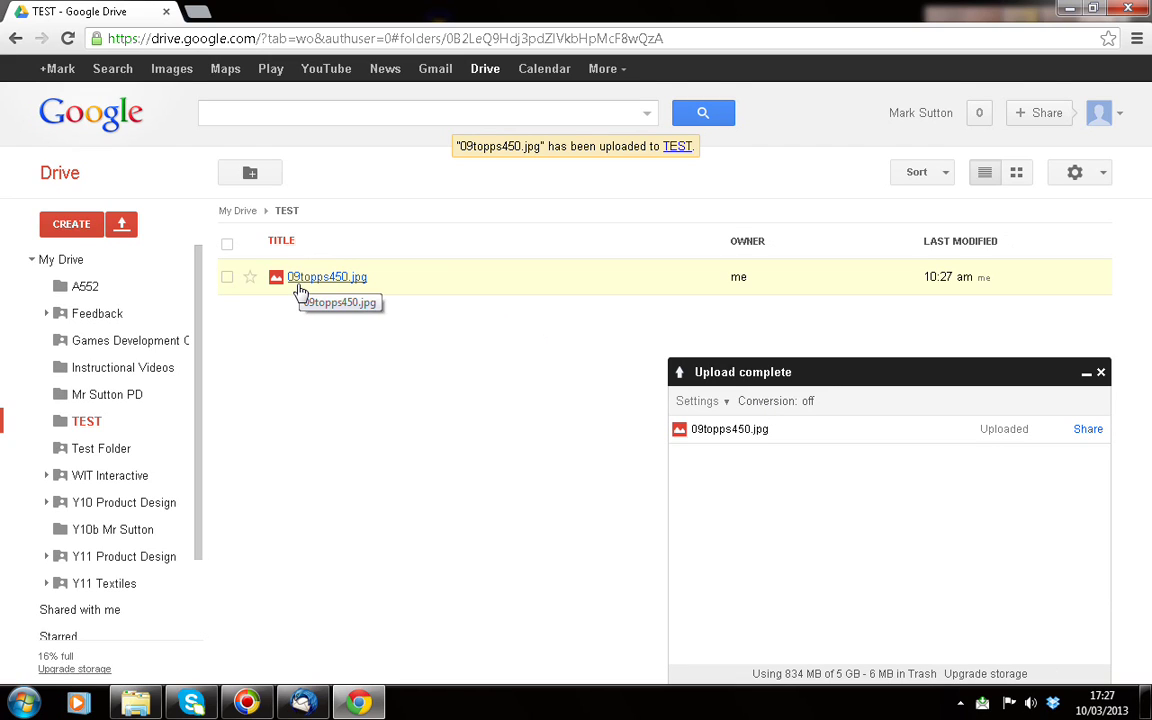
pyautogui.click(59, 260)
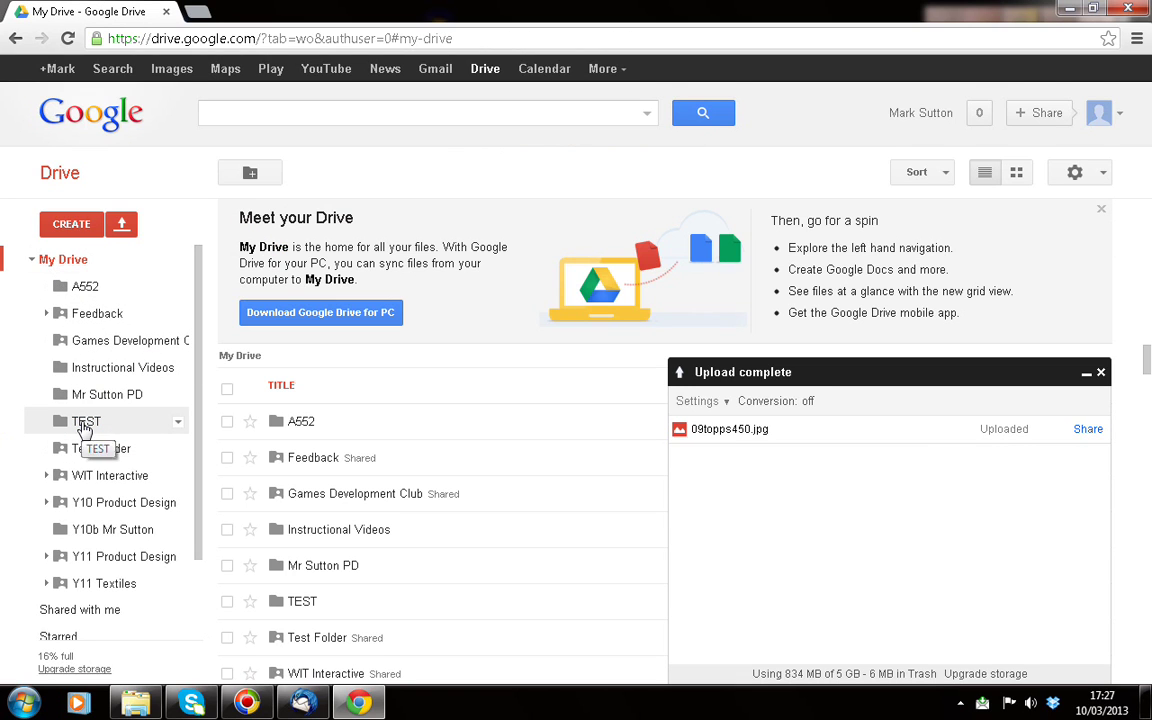
pyautogui.click(86, 423)
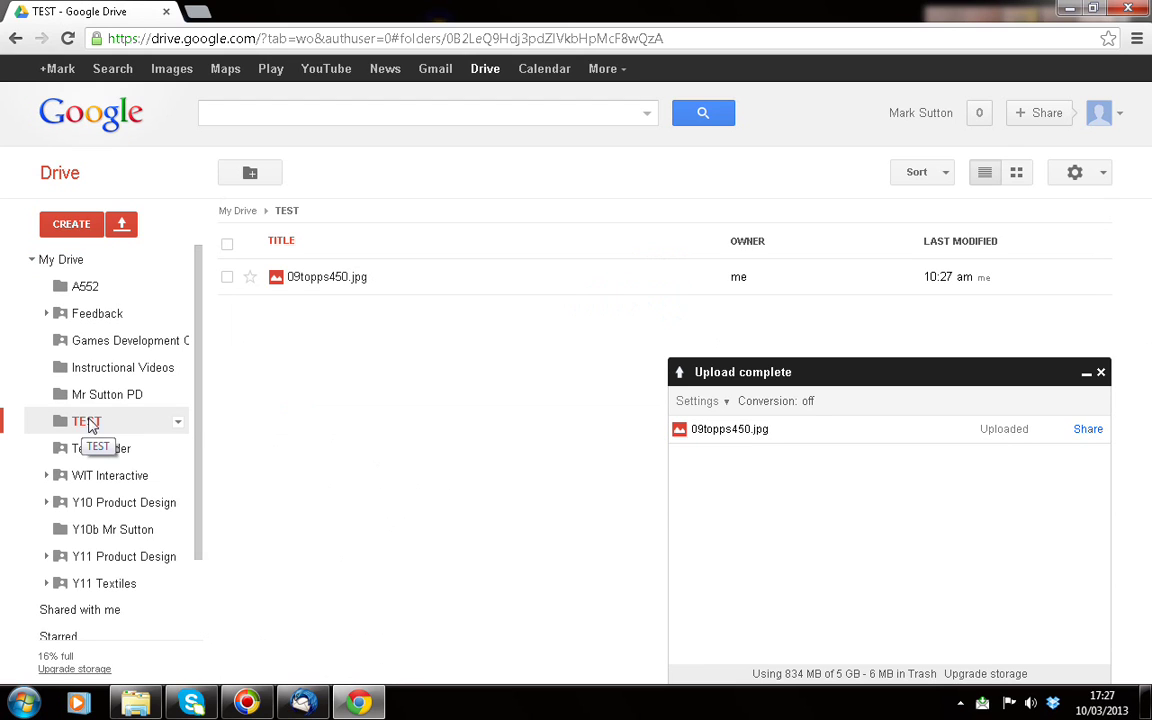
pyautogui.click(309, 288)
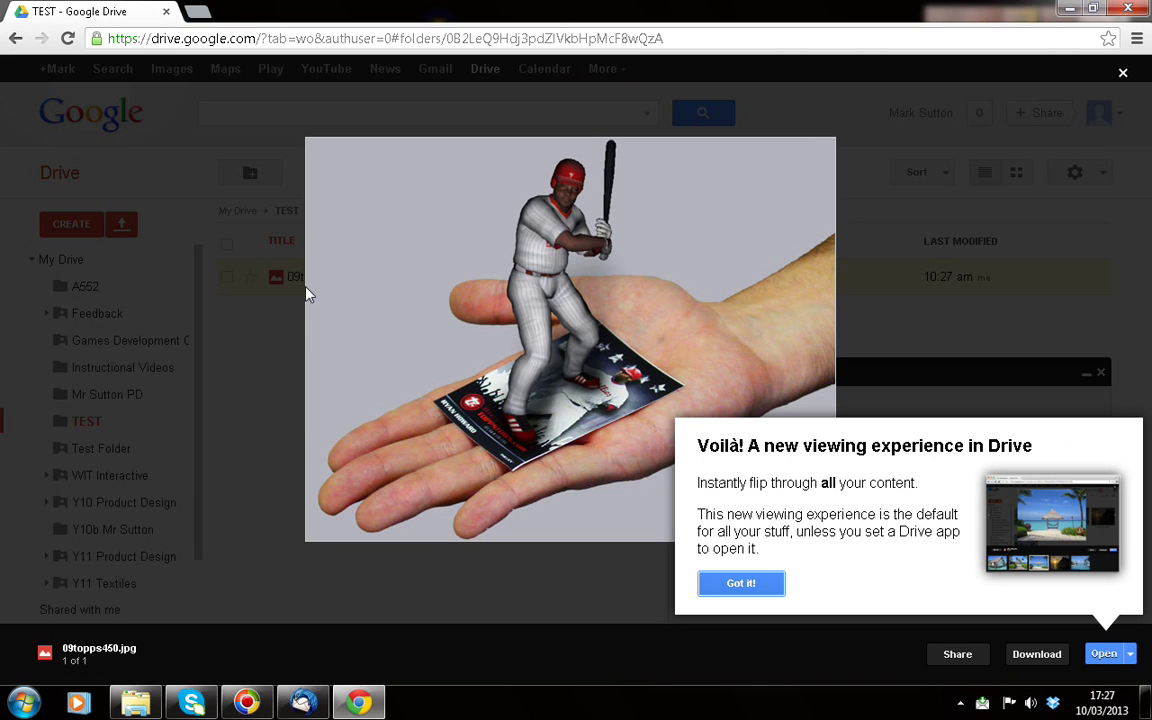
pyautogui.click(743, 586)
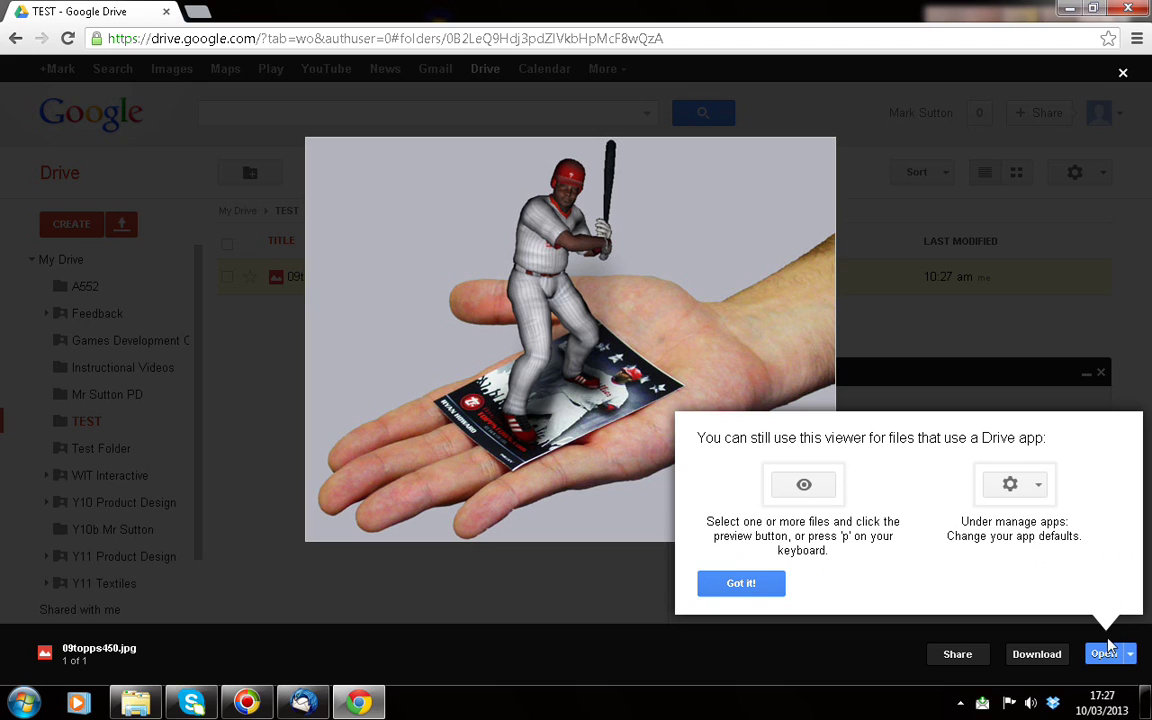
pyautogui.click(1122, 72)
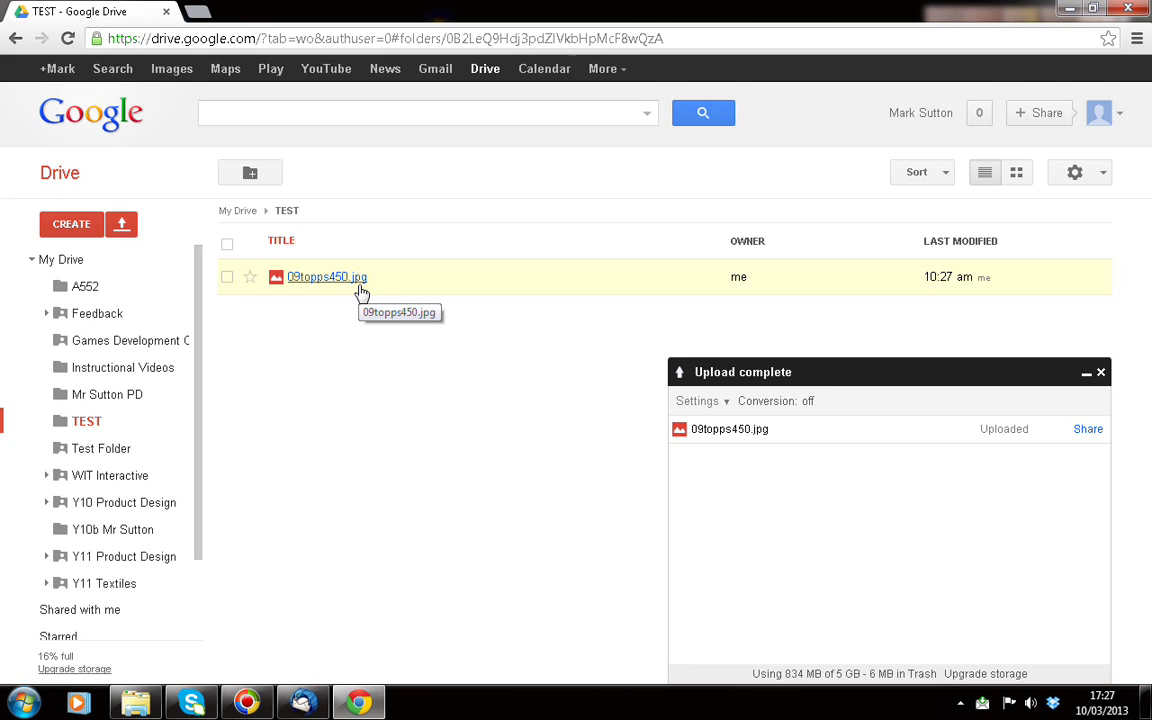
pyautogui.click(65, 230)
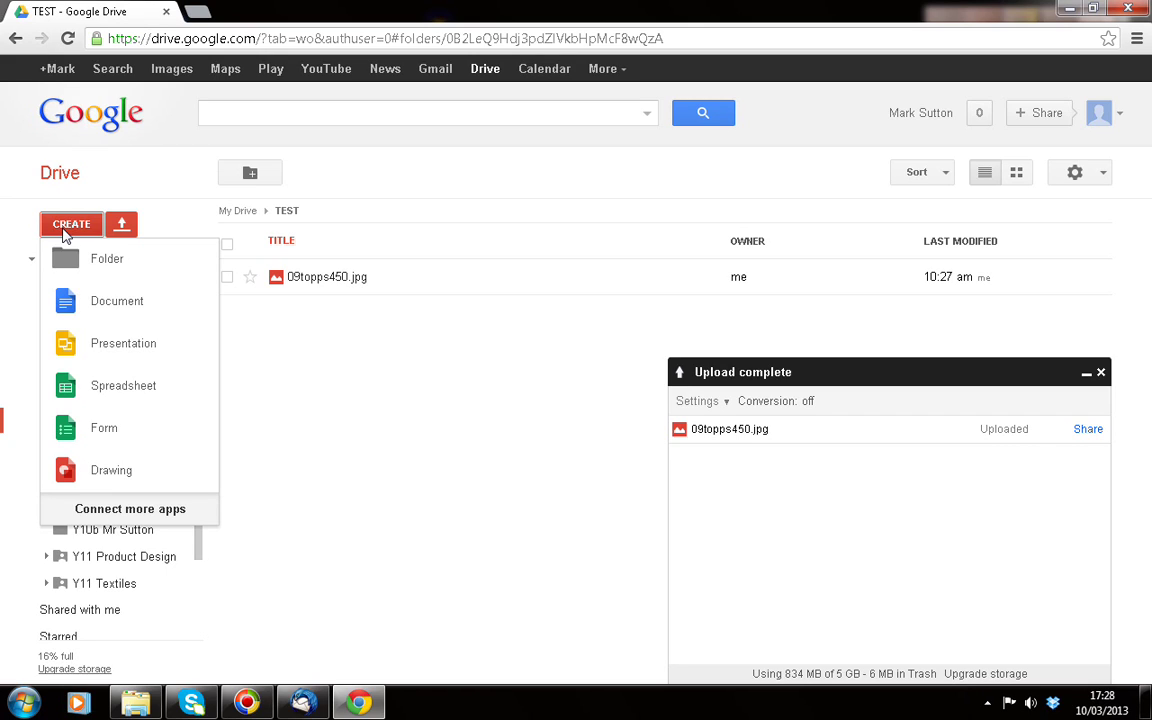
# Go to Y10b, then into its Y10 Product Design folder, from the left folder tree
pyautogui.click(131, 537)
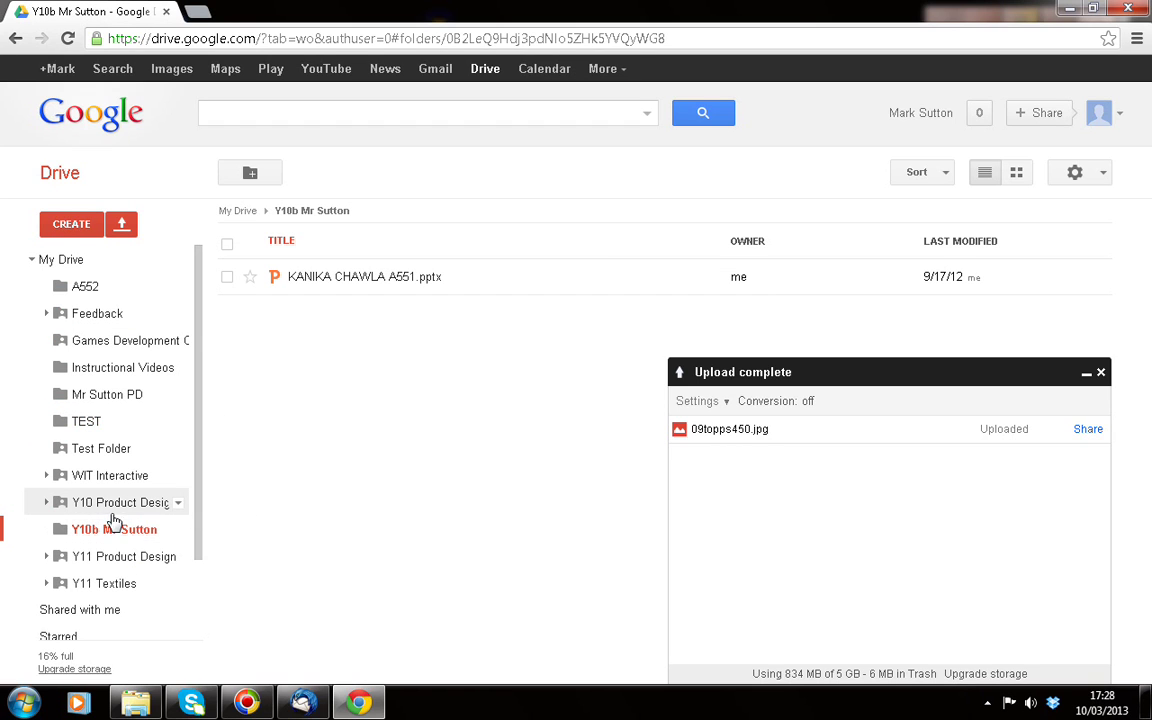
pyautogui.click(112, 506)
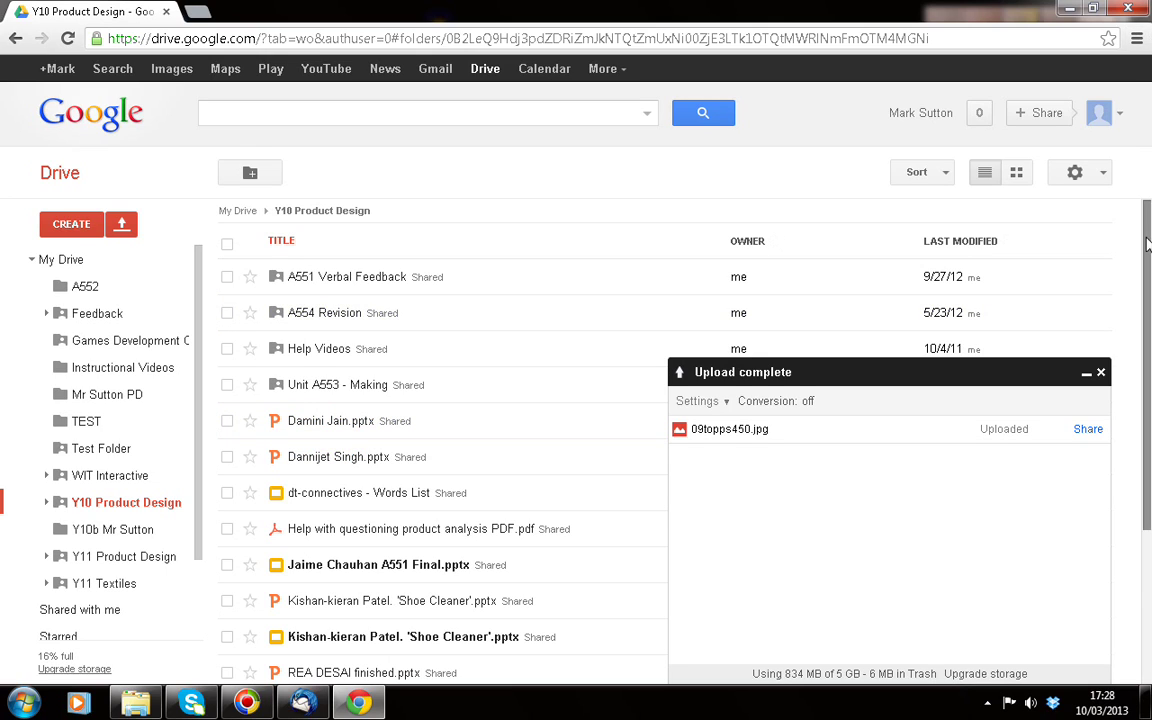
# Look over the Y10 Product Design list and preview its first .pptx presentation
pyautogui.moveTo(1149, 233); pyautogui.dragTo(1149, 331)
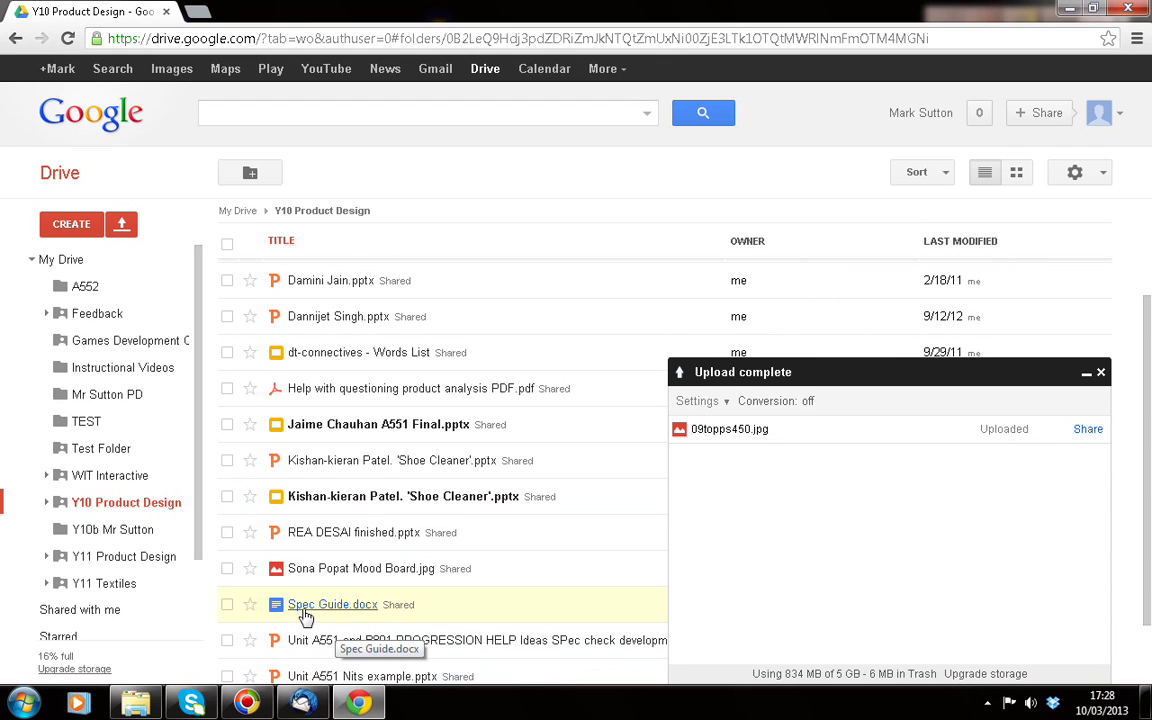
pyautogui.scroll(-2, 1147, 440)
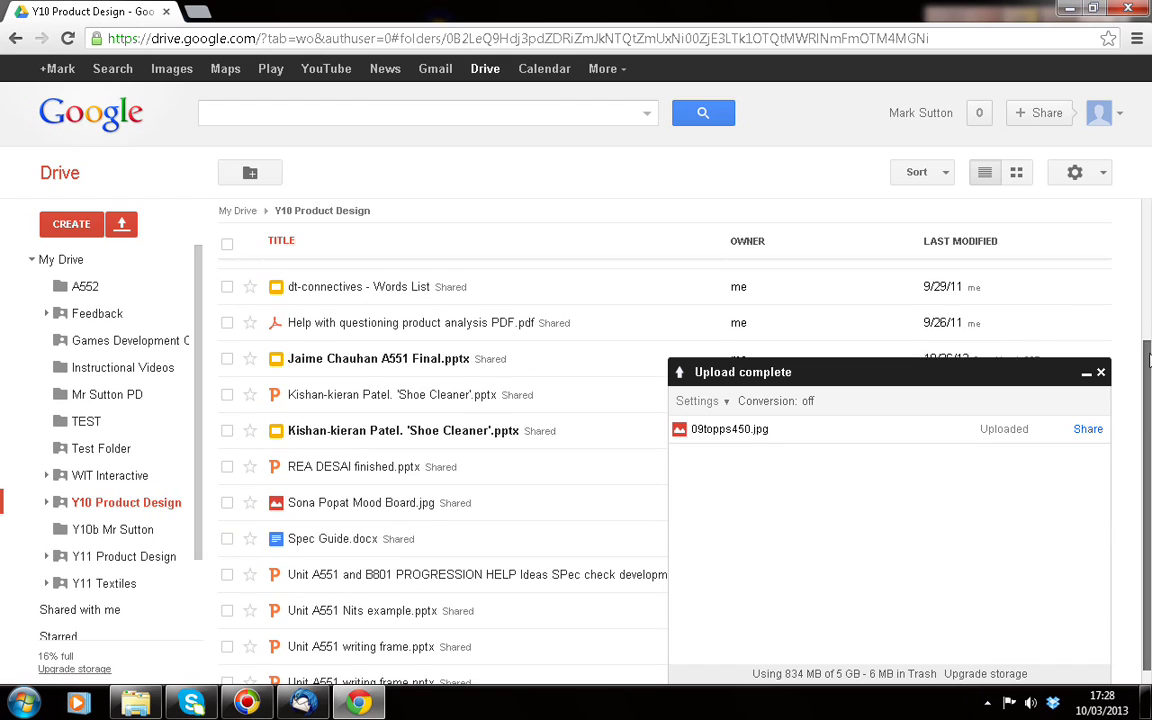
pyautogui.scroll(5, 1148, 440)
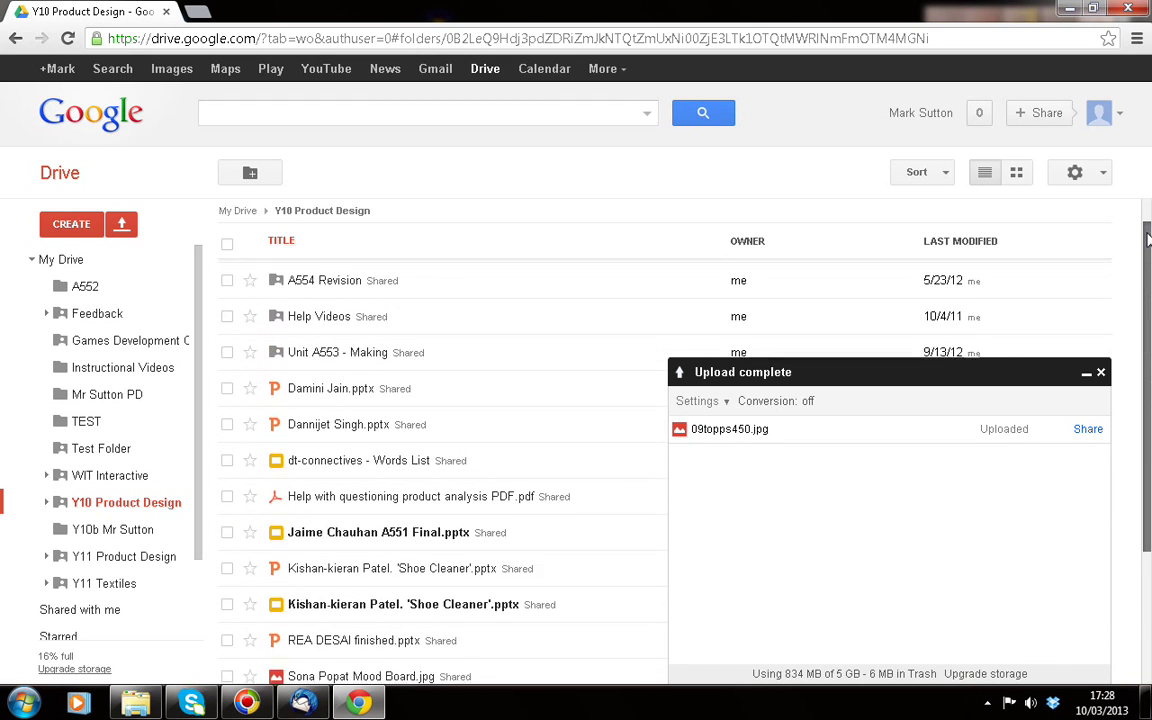
pyautogui.moveTo(1148, 237); pyautogui.dragTo(1146, 190)
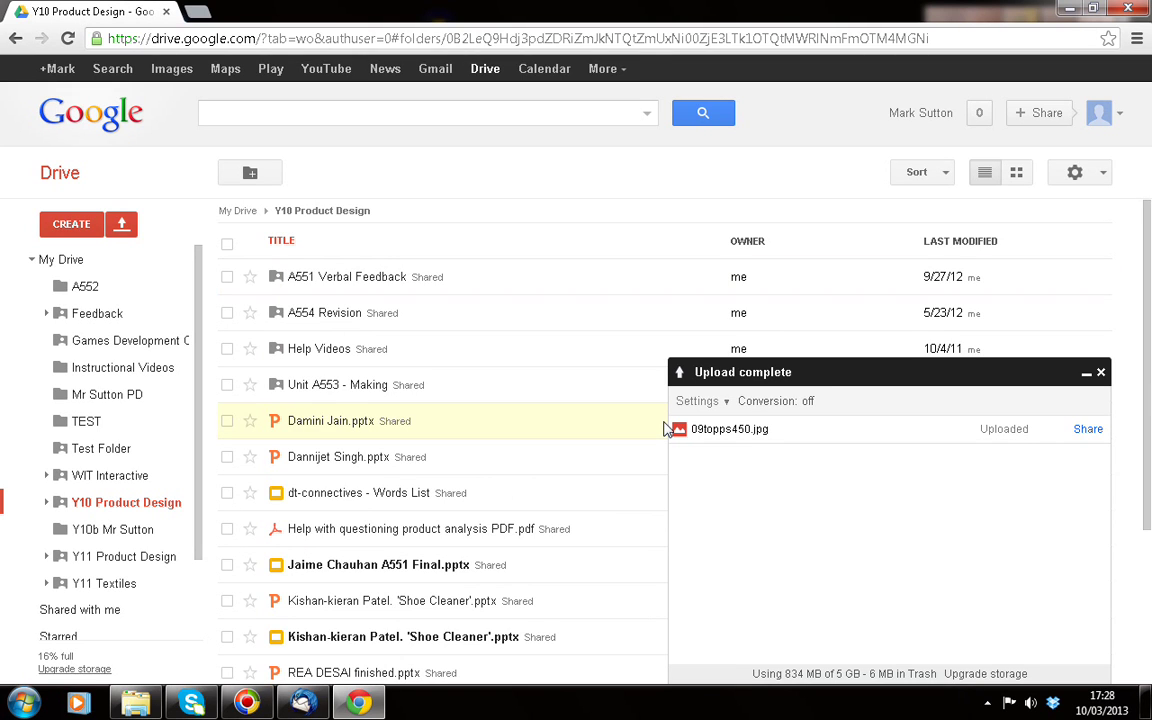
pyautogui.click(290, 426)
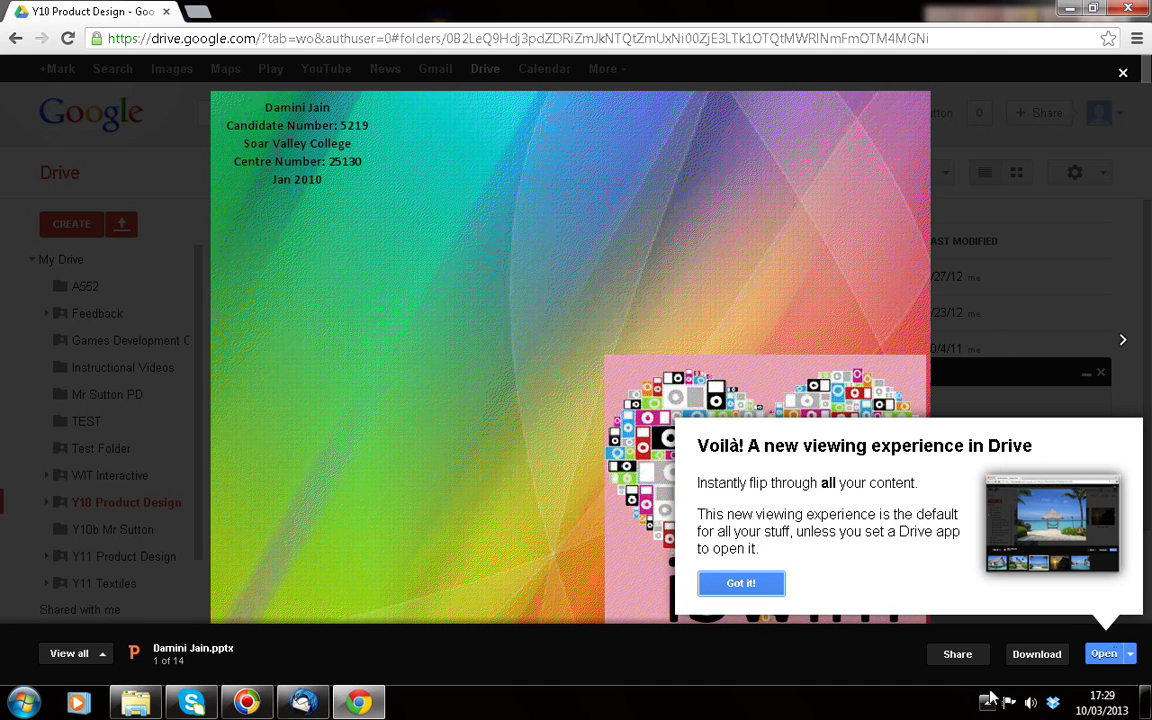
# Dismiss the viewer tip, page forward through the files to the PDF, then close the viewer
pyautogui.click(1131, 655)
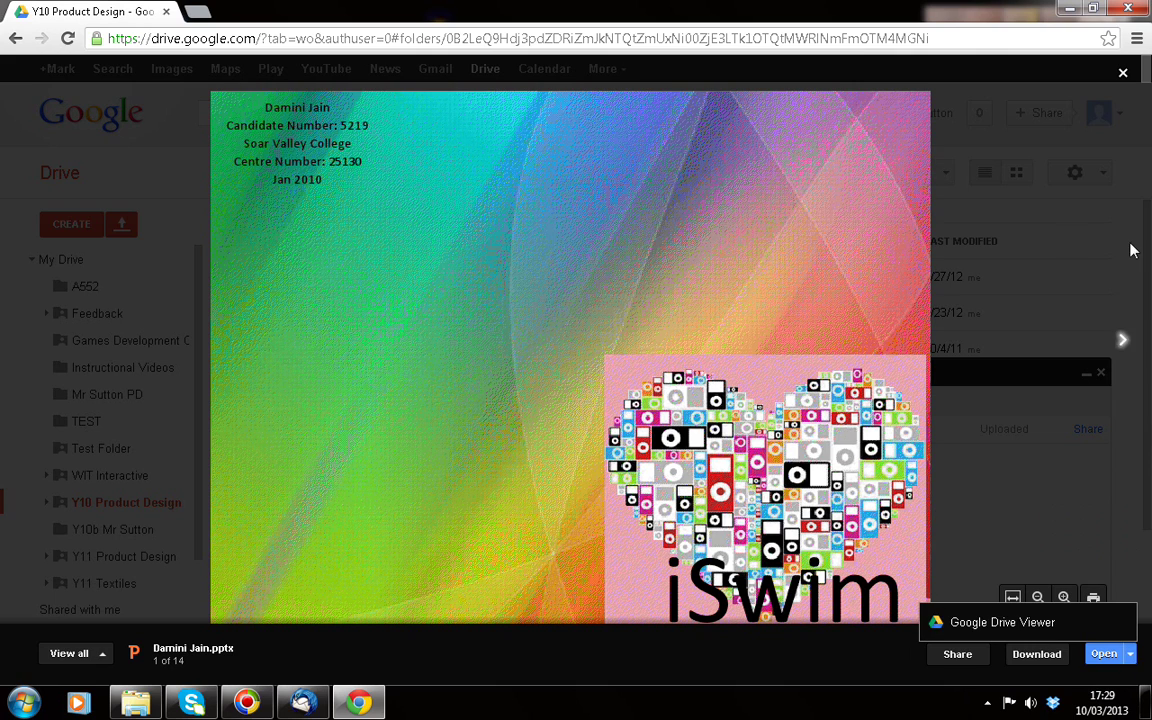
pyautogui.click(1122, 342)
pyautogui.click(1122, 342)
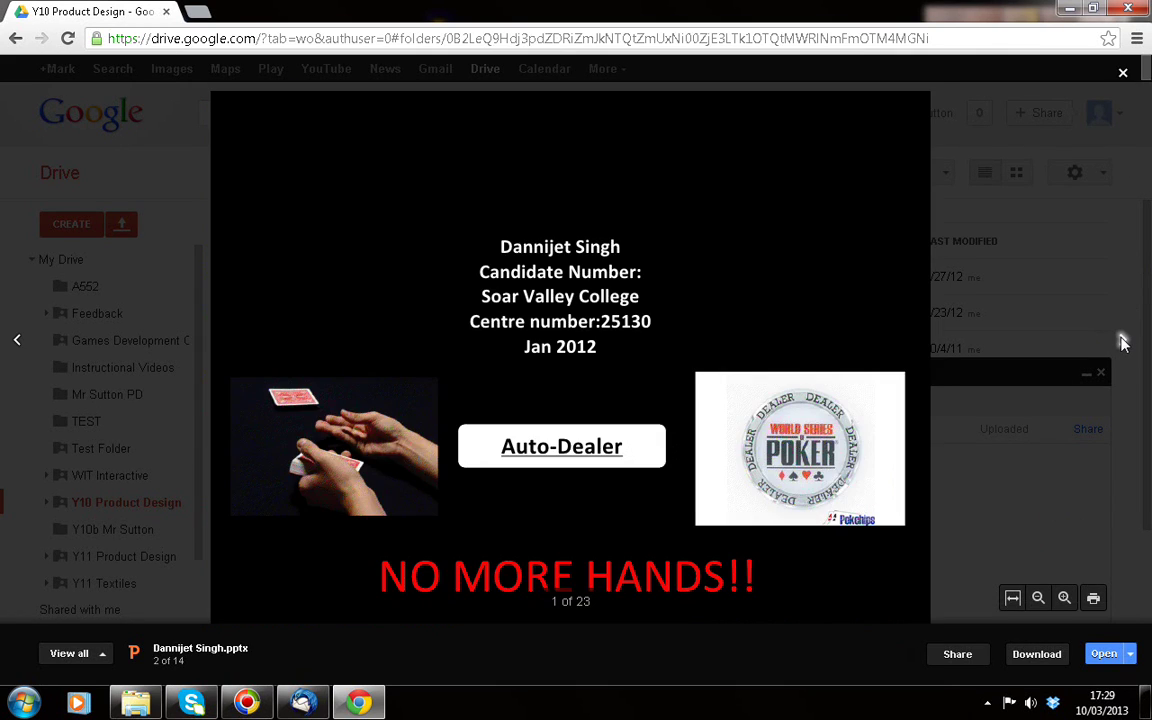
pyautogui.click(1122, 342)
pyautogui.click(1122, 342)
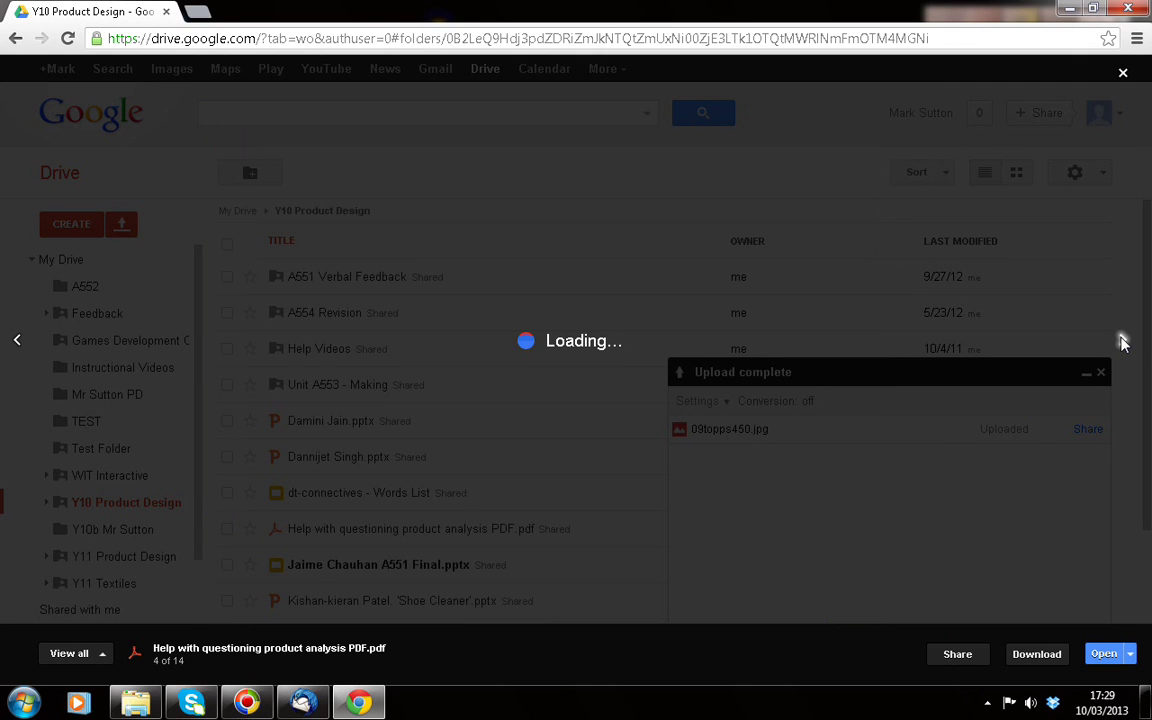
pyautogui.click(677, 210)
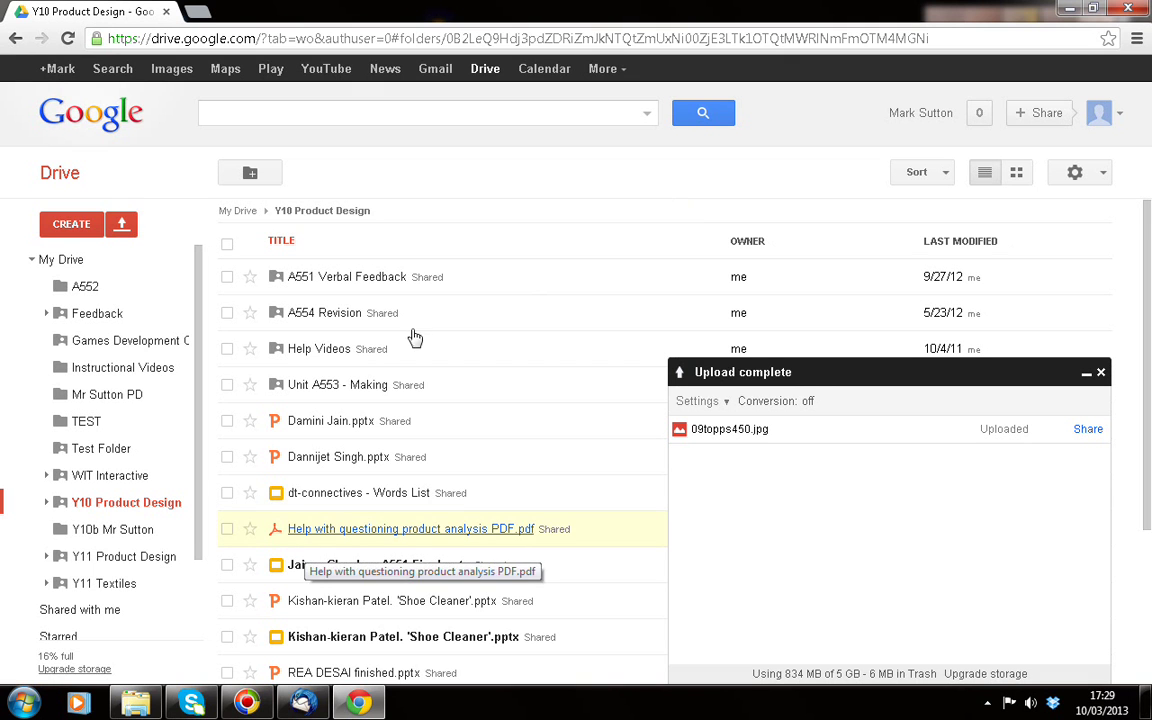